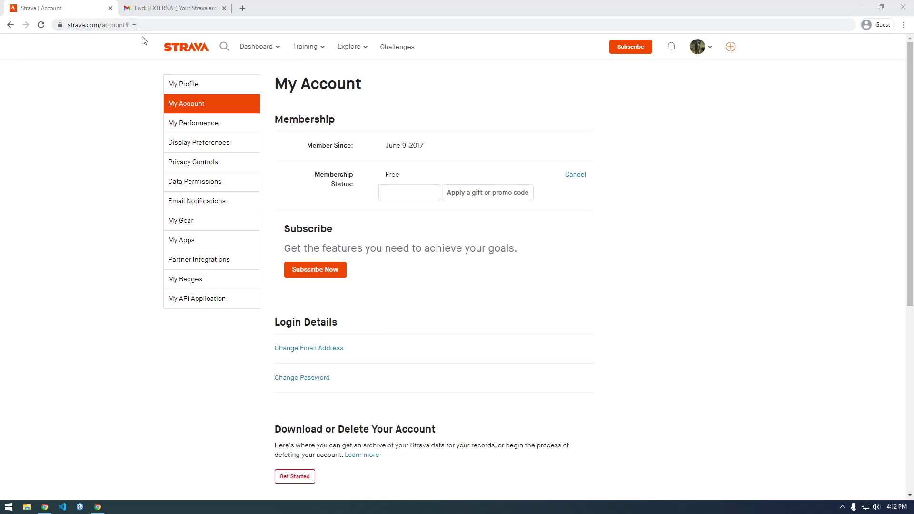
Scroll Strava's My Account settings down to the Download or Delete Your Account heading.
mouse_move(698, 47)
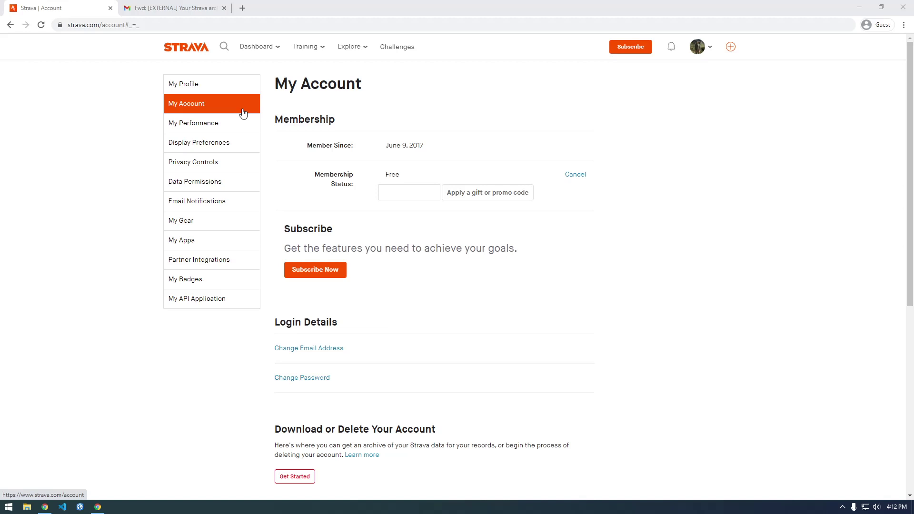
scroll(305, 158, down, 1)
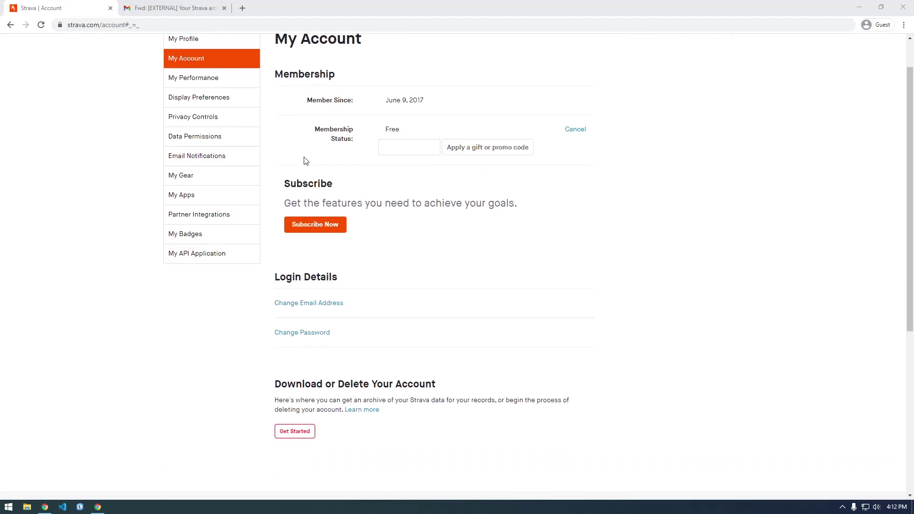
drag(275, 381, 408, 383)
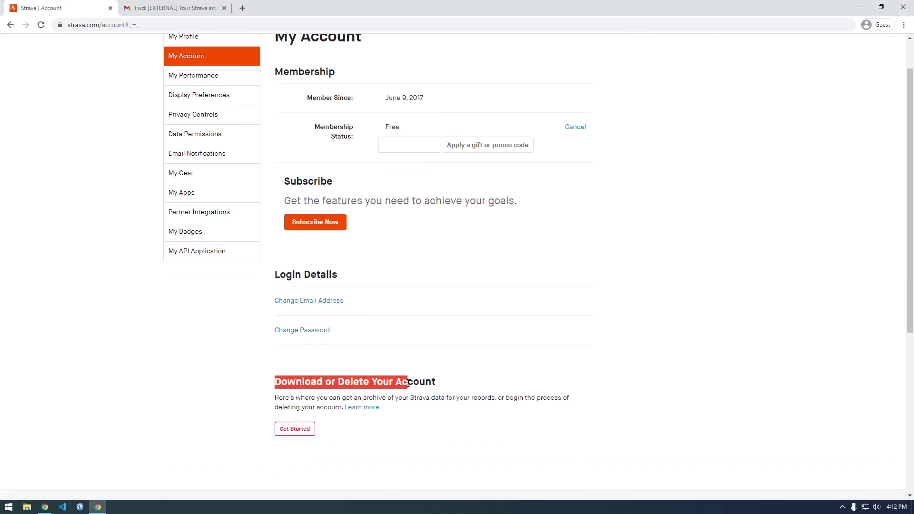
scroll(404, 385, down, 1)
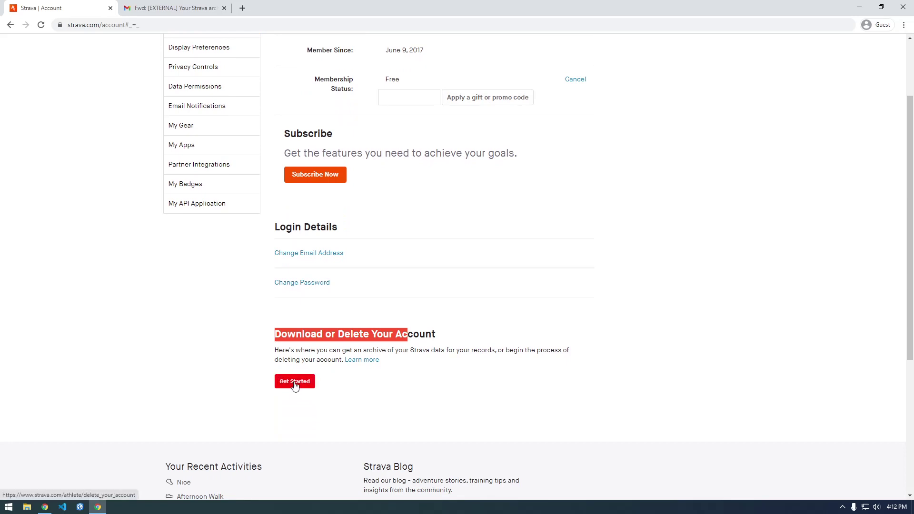
Start Get Started under Download or Delete Your Account and highlight the weekly download-limit notice.
click(295, 384)
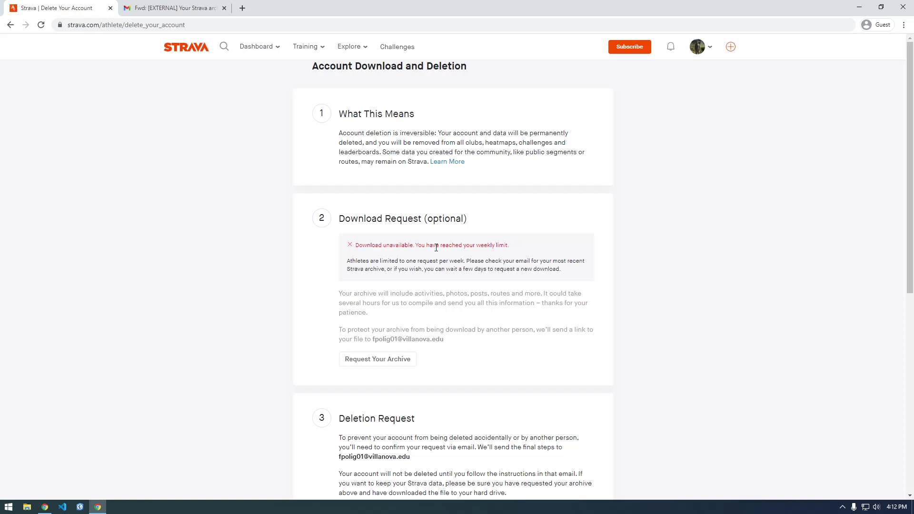
drag(485, 246, 465, 246)
drag(342, 219, 414, 219)
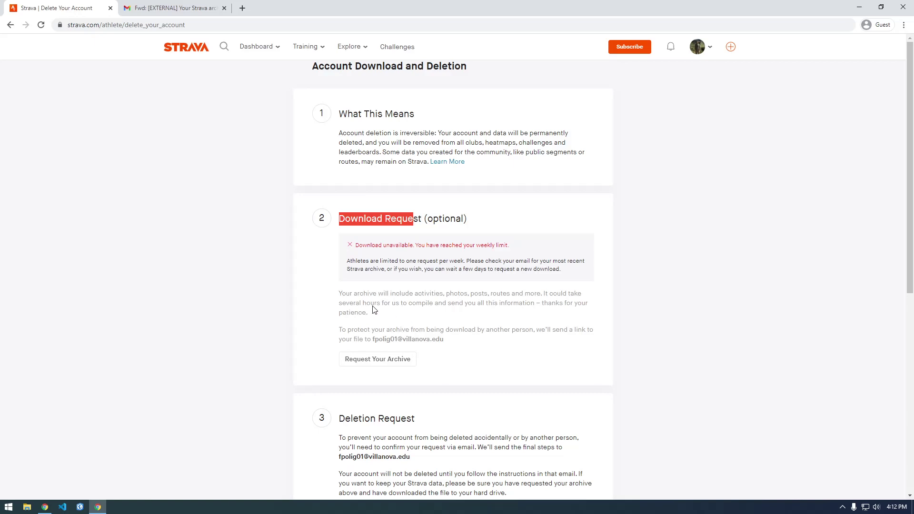
click(181, 9)
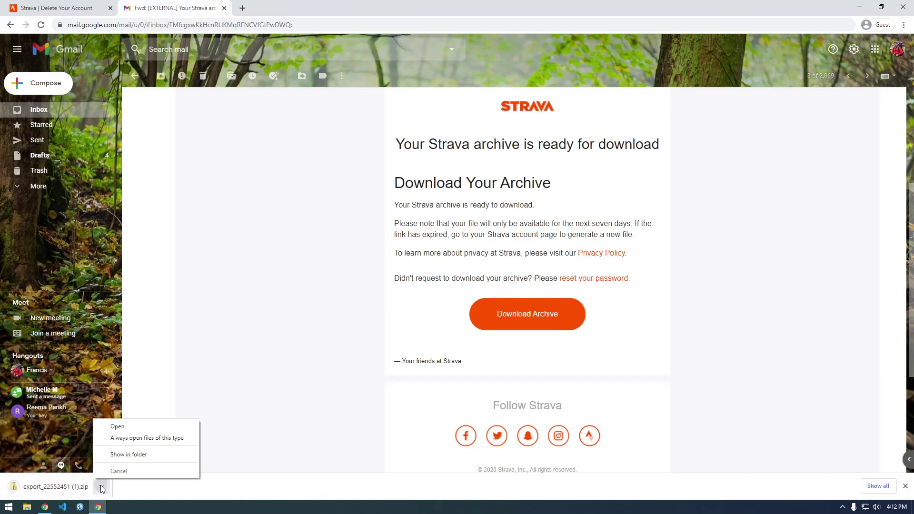
click(128, 454)
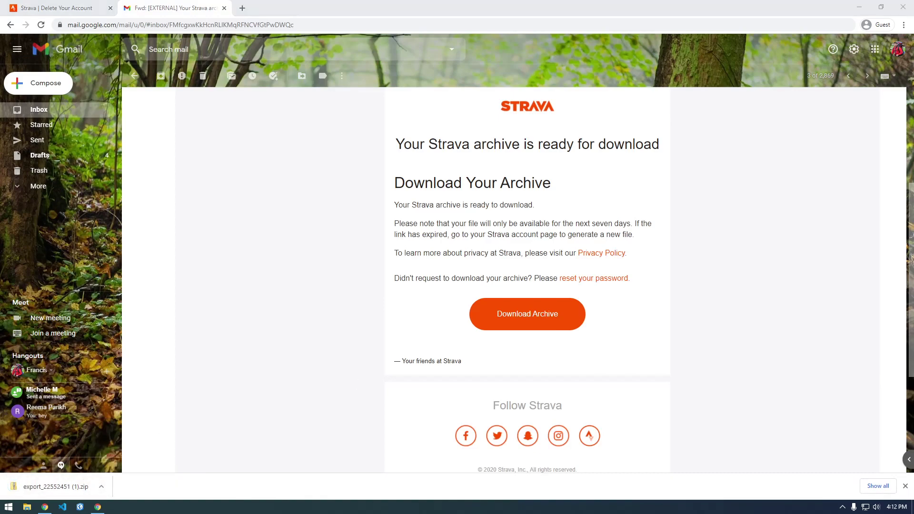
Extract export_22552451 (1).zip to the suggested folder and maximize the extracted export folder.
double_click(397, 94)
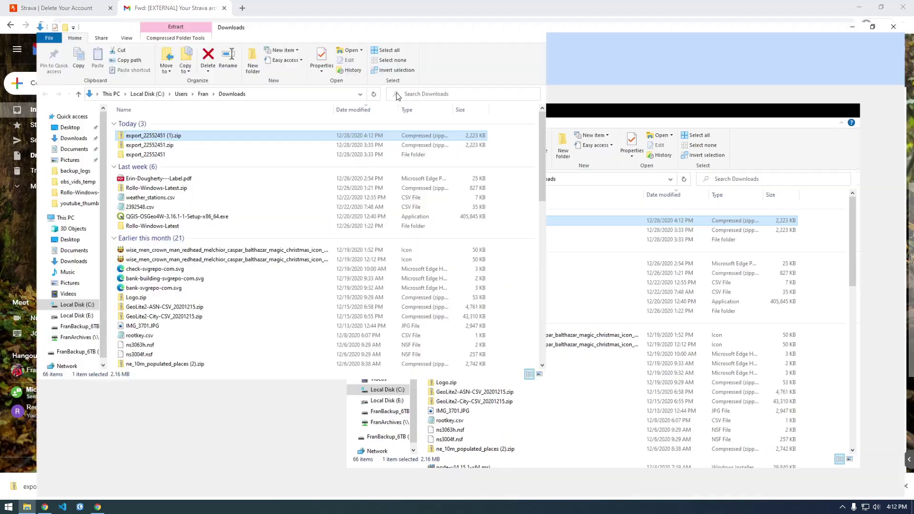
right_click(172, 122)
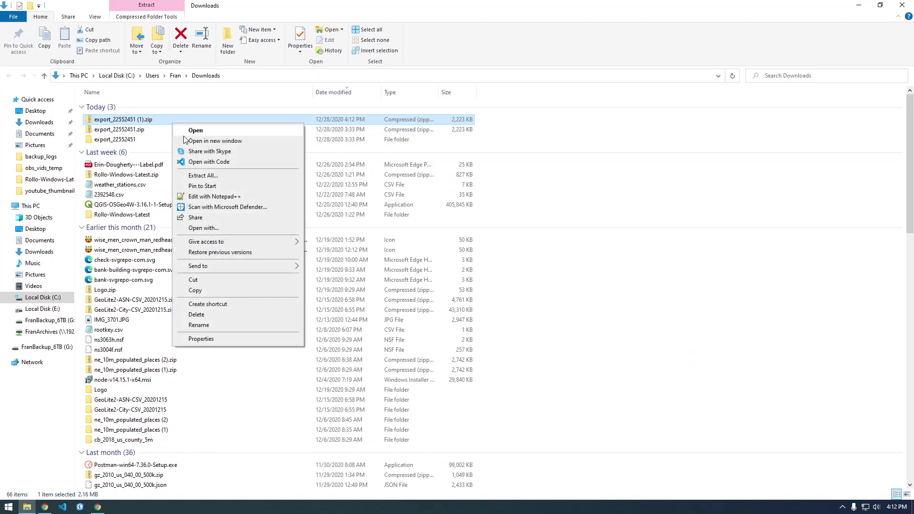
click(211, 179)
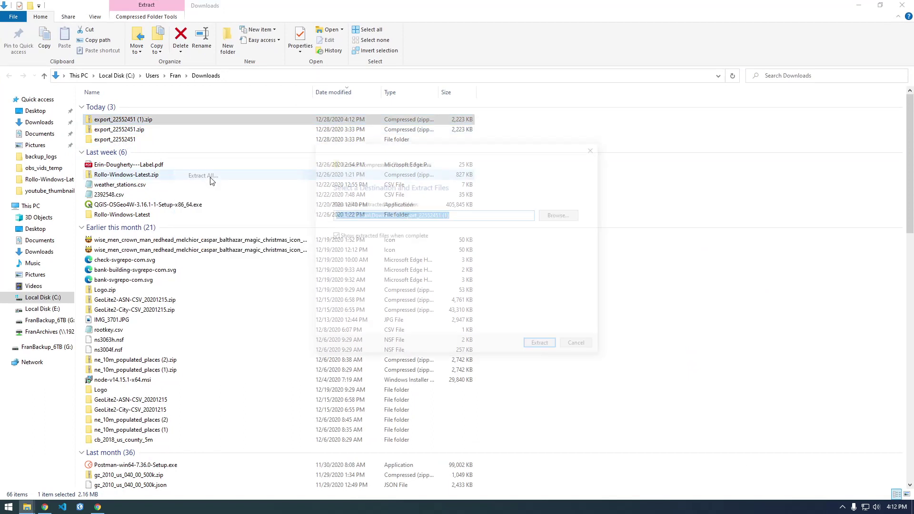
click(541, 348)
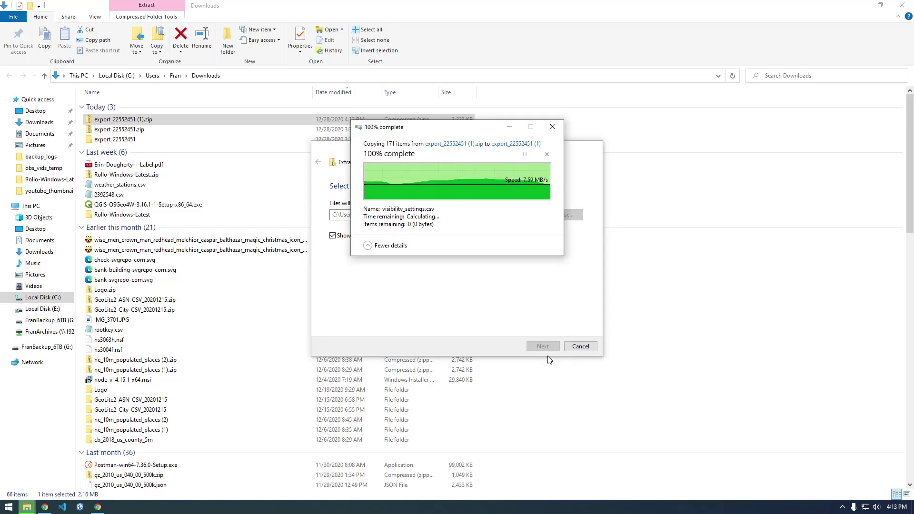
double_click(472, 106)
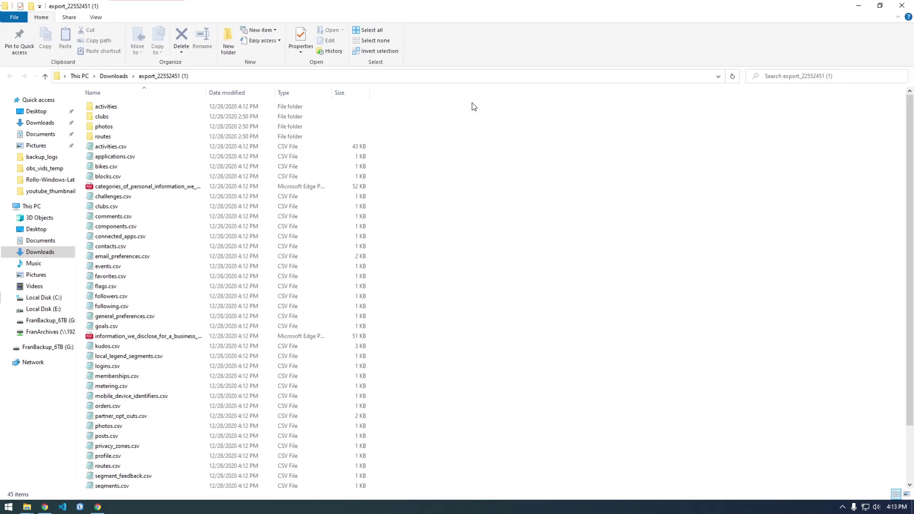
right_click(122, 150)
Open activities.csv in Notepad++ and locate the latest activity's date on line 127.
click(184, 197)
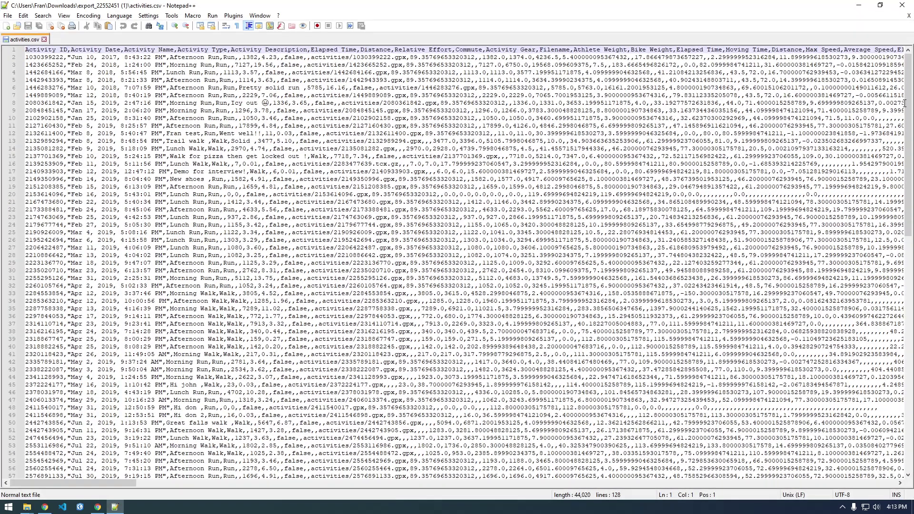
drag(908, 83, 909, 319)
drag(94, 453, 132, 454)
drag(71, 463, 48, 455)
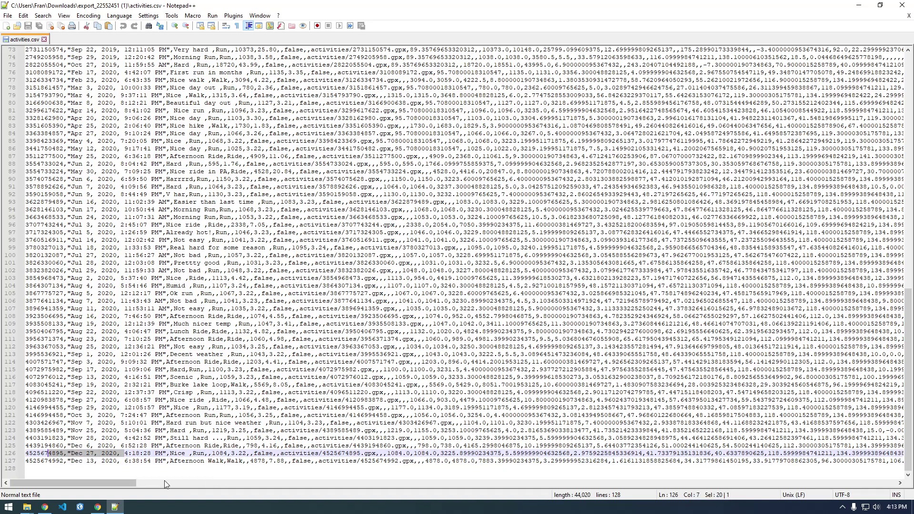
scroll(238, 388, up, 5)
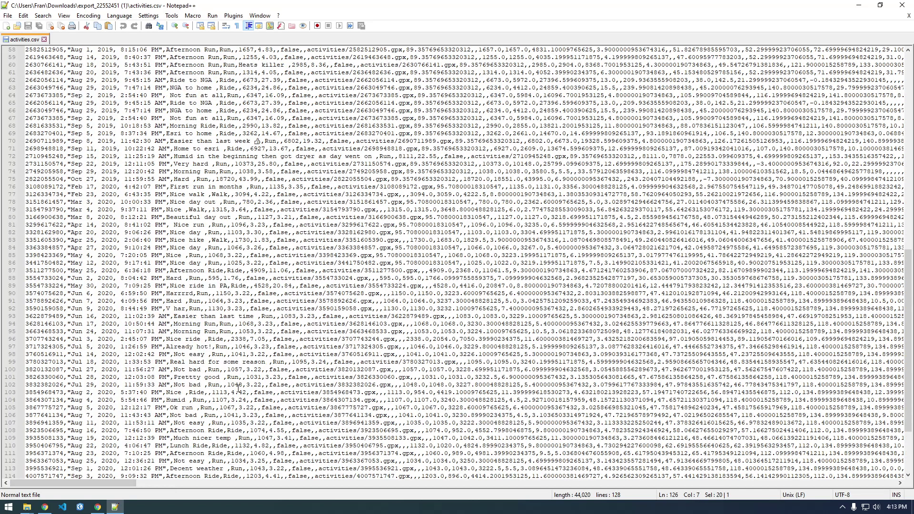
scroll(239, 388, down, 5)
click(59, 462)
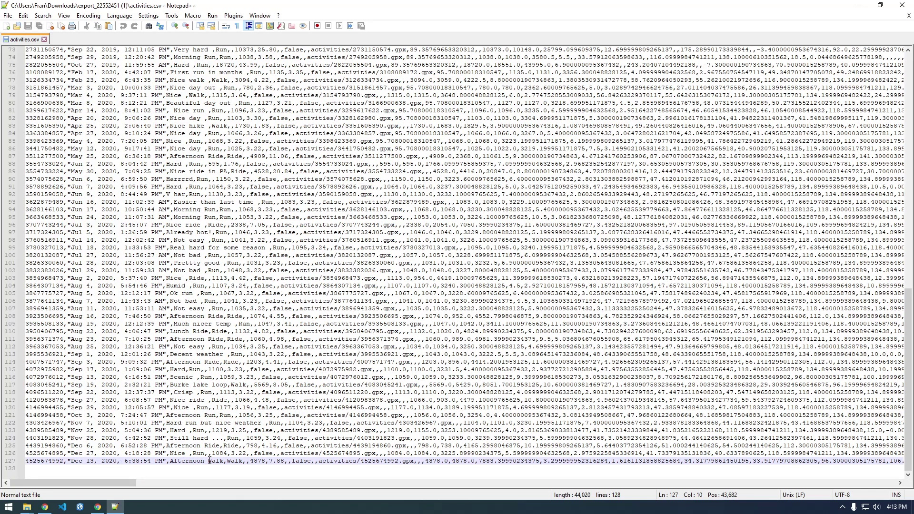
drag(62, 462, 23, 461)
key(ctrl+c)
right_click(41, 466)
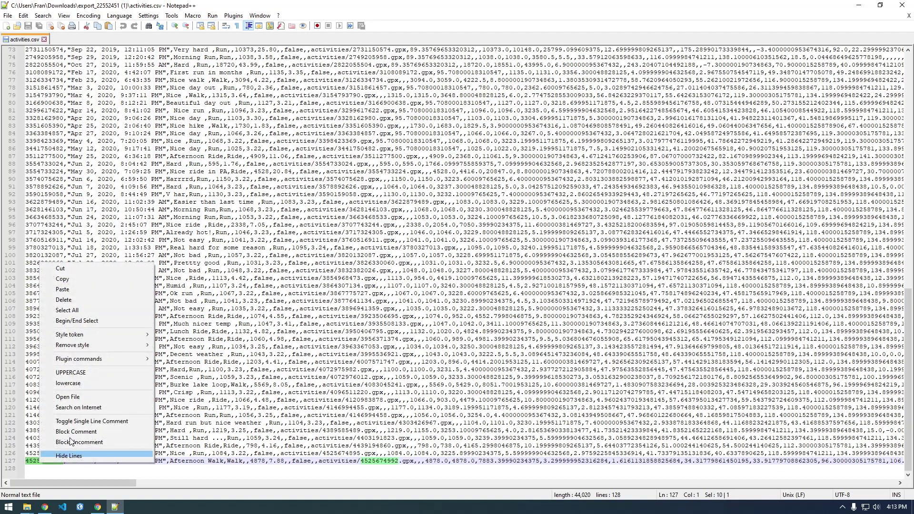
click(76, 279)
scroll(132, 149, up, 5)
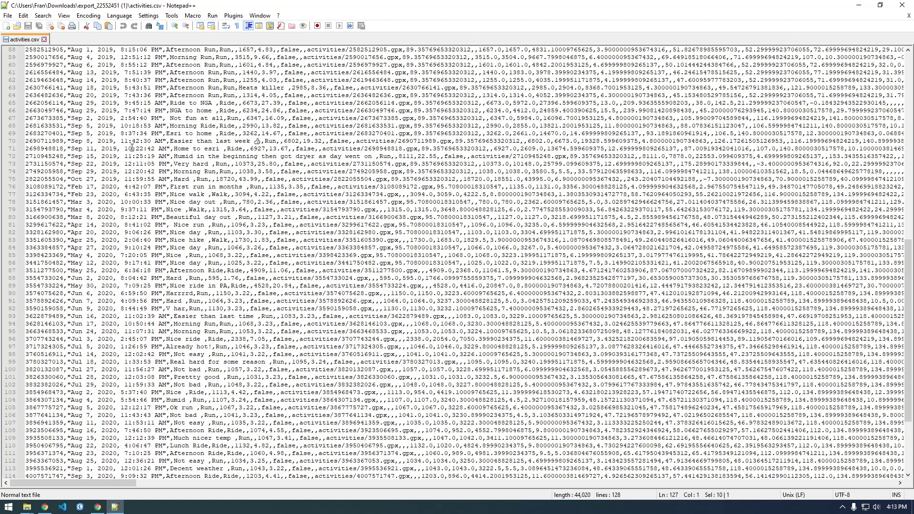
drag(901, 261, 901, 74)
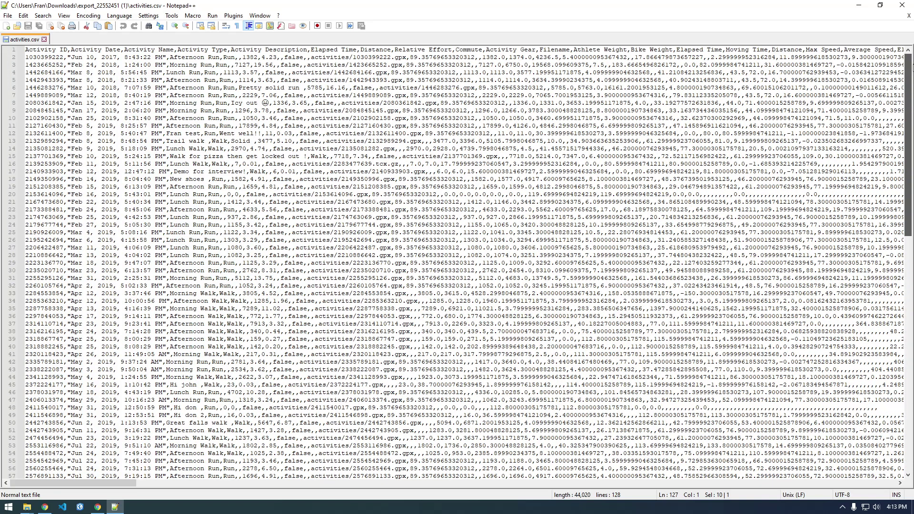
key(alt+F4)
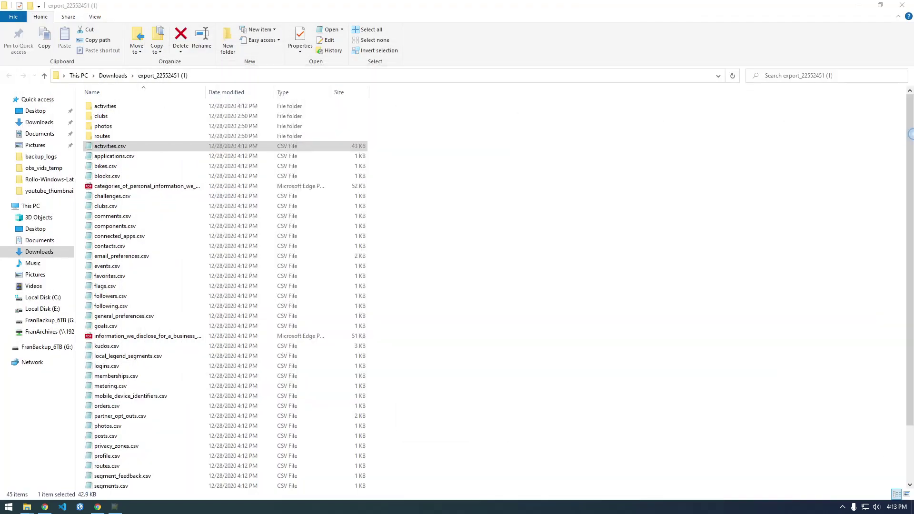
double_click(122, 106)
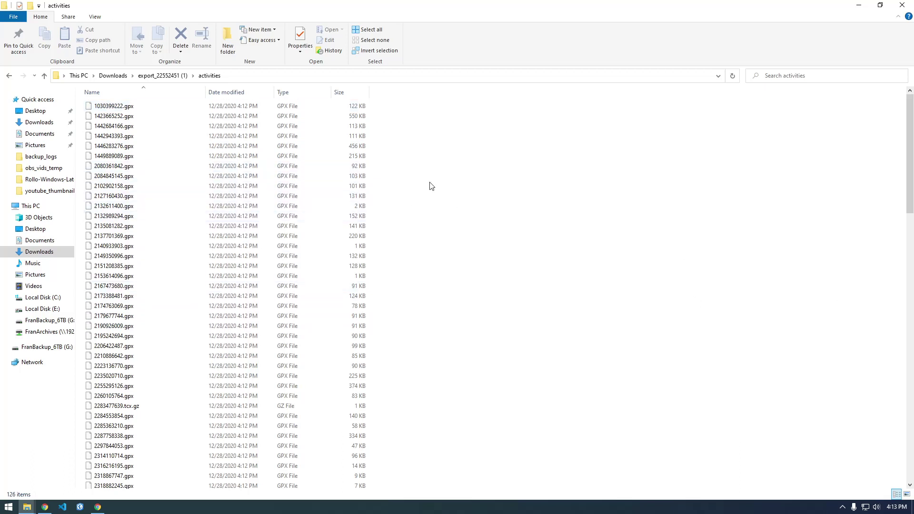
click(777, 75)
key(ctrl+v)
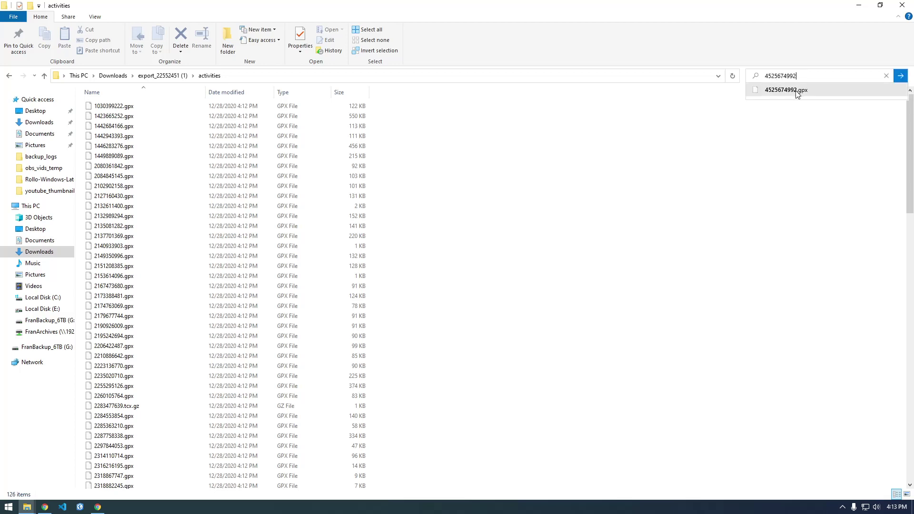
Run the search to list 4525674992.gpx (553 KB), then bring up Windows search.
click(795, 89)
click(560, 254)
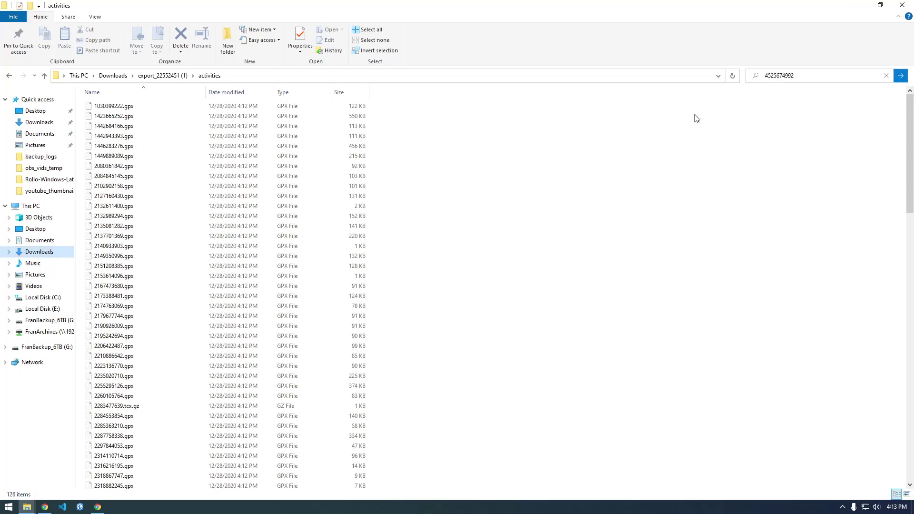
click(805, 77)
click(811, 76)
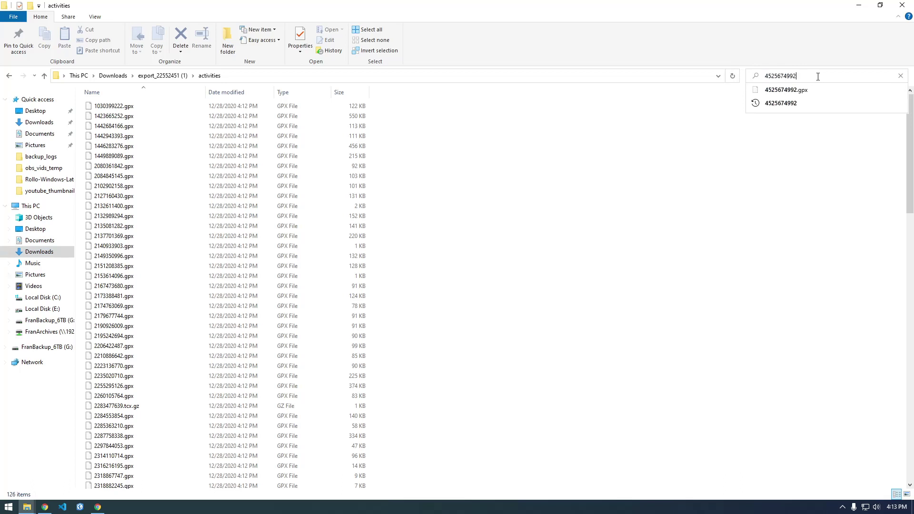
key(Return)
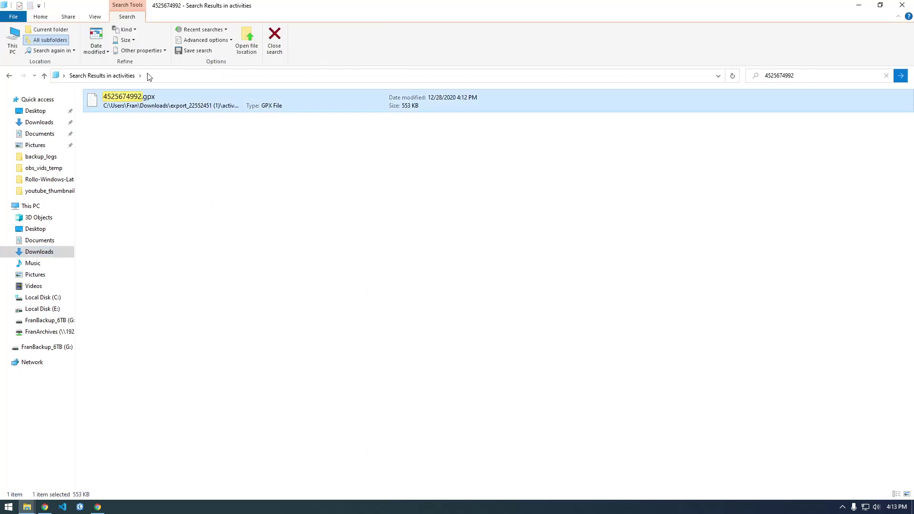
click(8, 507)
Launch QGIS Desktop 3.16.1 via 'qgi' search and drag 4525674992.gpx onto its map canvas.
text(qgis)
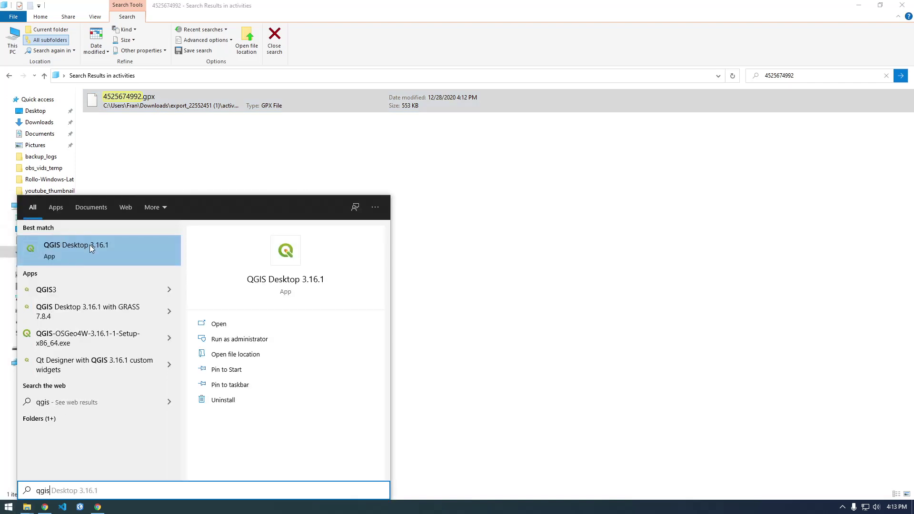
click(90, 245)
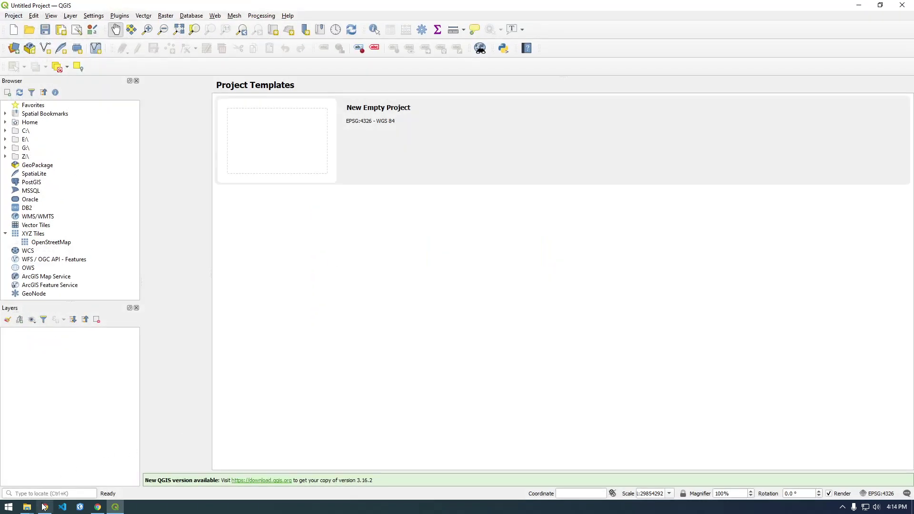
mouse_move(32, 510)
click(132, 483)
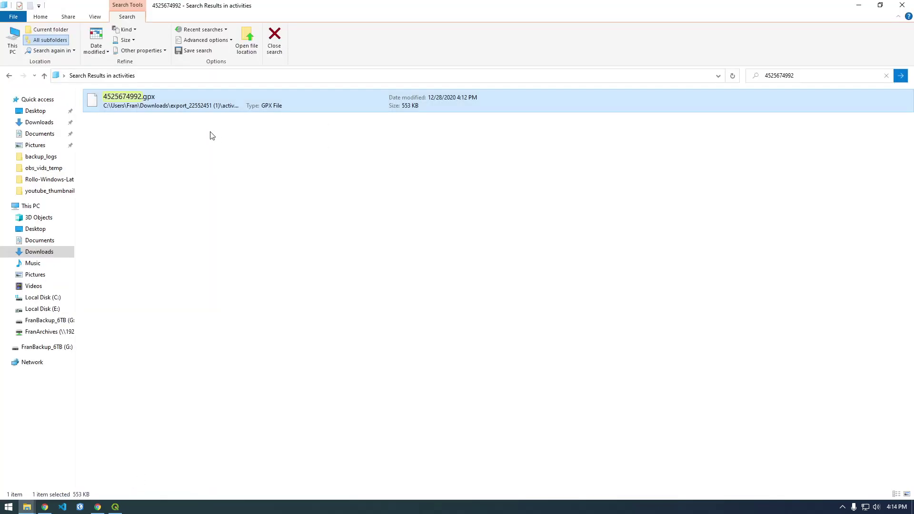
drag(211, 12, 637, 81)
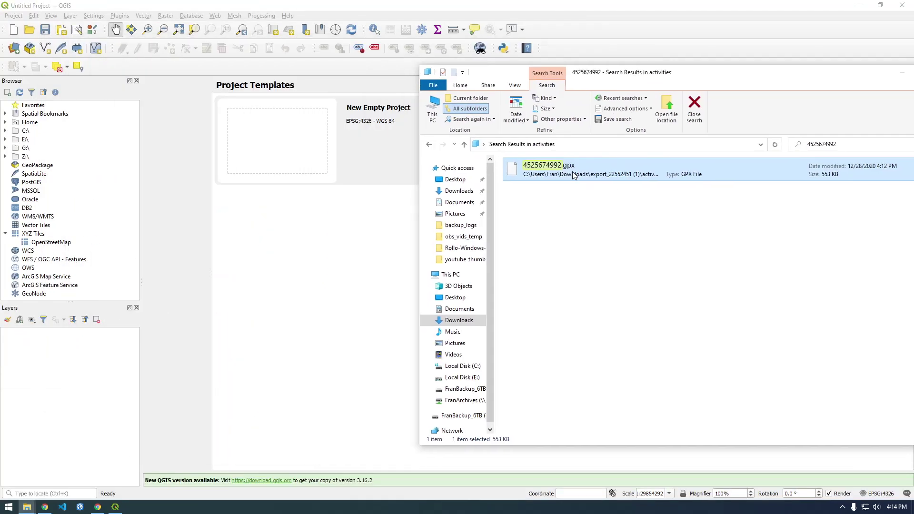
drag(573, 176, 375, 274)
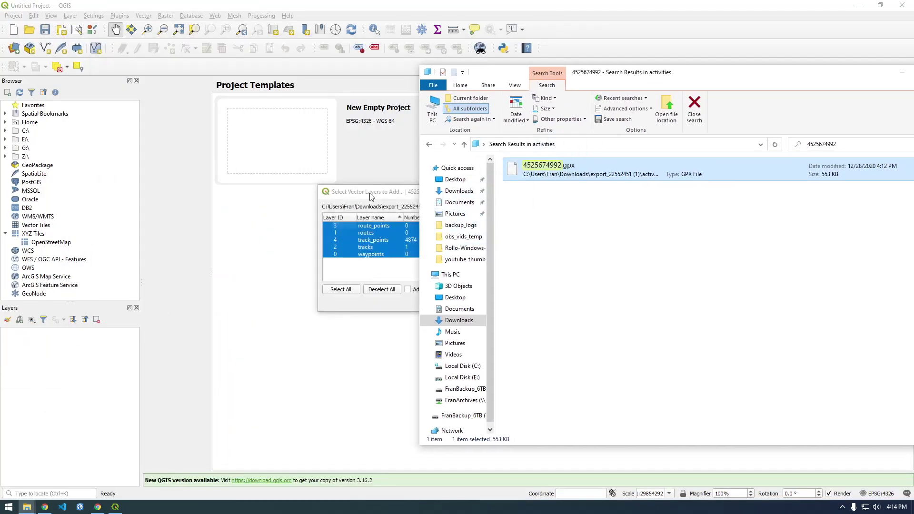
click(374, 192)
Add all five GPX layers to the map and recentre the run track.
click(532, 303)
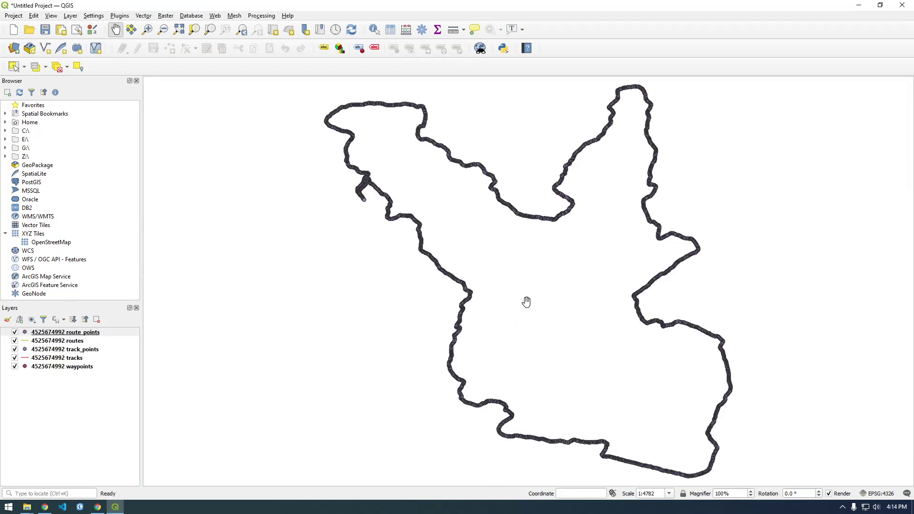
scroll(482, 241, down, 1)
drag(520, 250, 457, 324)
scroll(458, 324, up, 1)
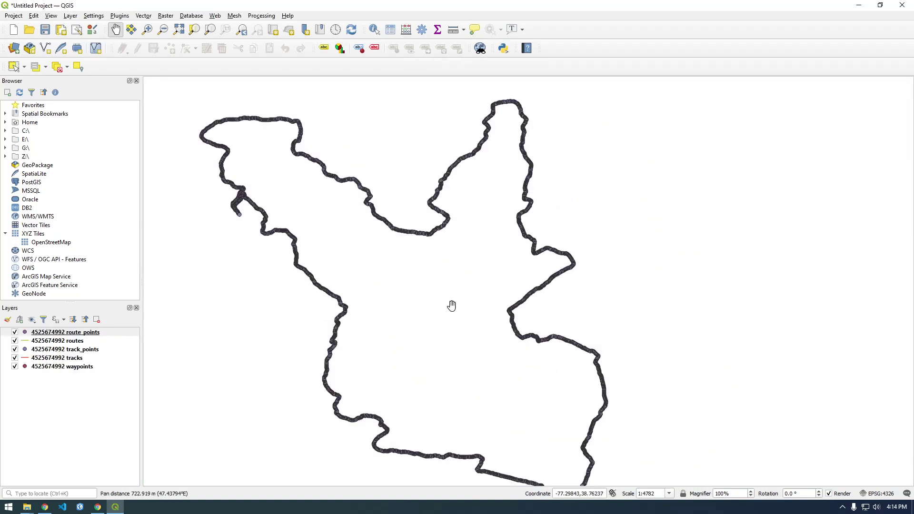
scroll(473, 308, down, 1)
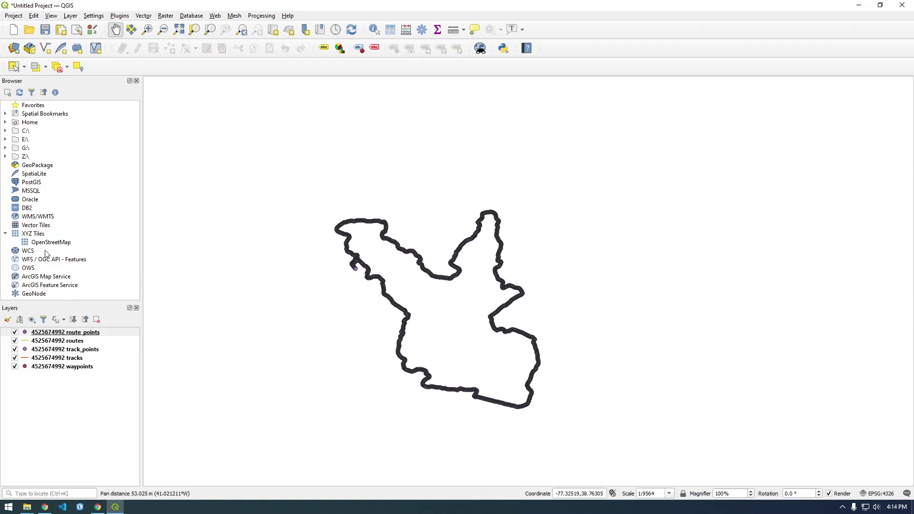
Add the OpenStreetMap basemap below the GPX layers and centre the view on Burke Lake.
drag(47, 244, 113, 408)
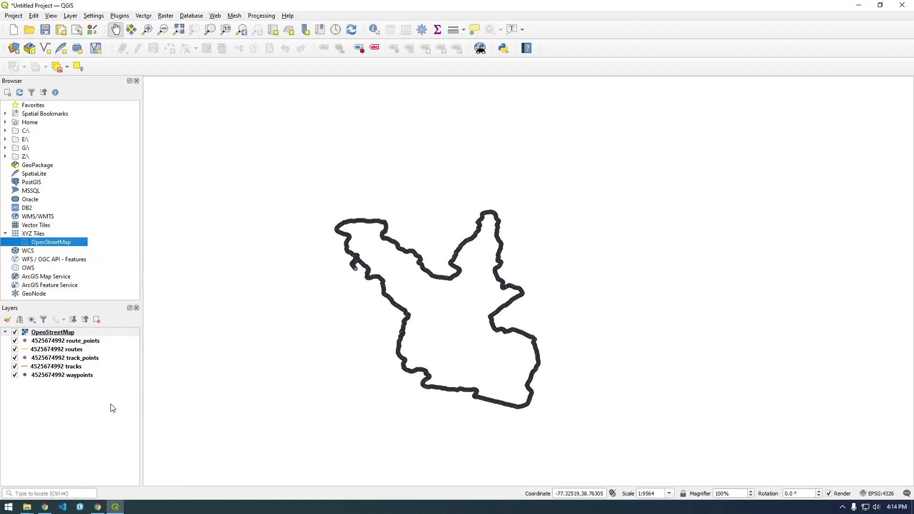
drag(52, 332, 57, 383)
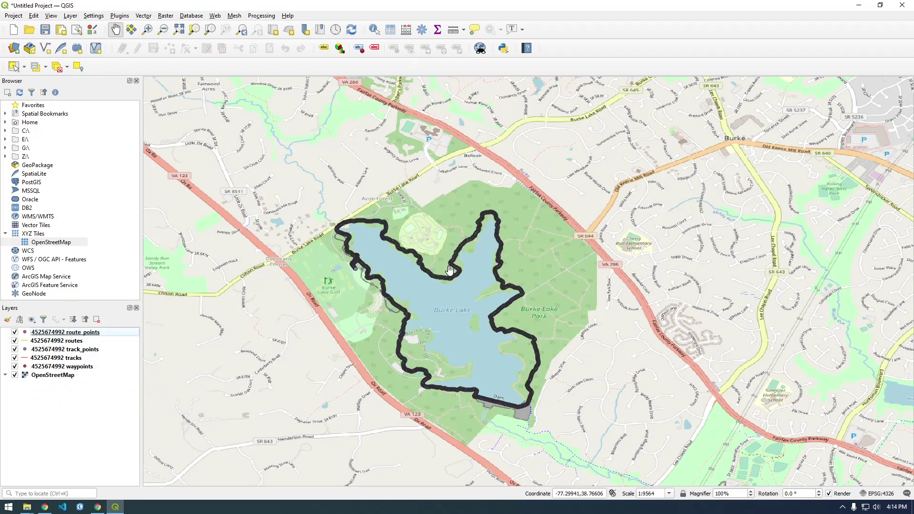
scroll(491, 285, up, 2)
scroll(496, 292, down, 2)
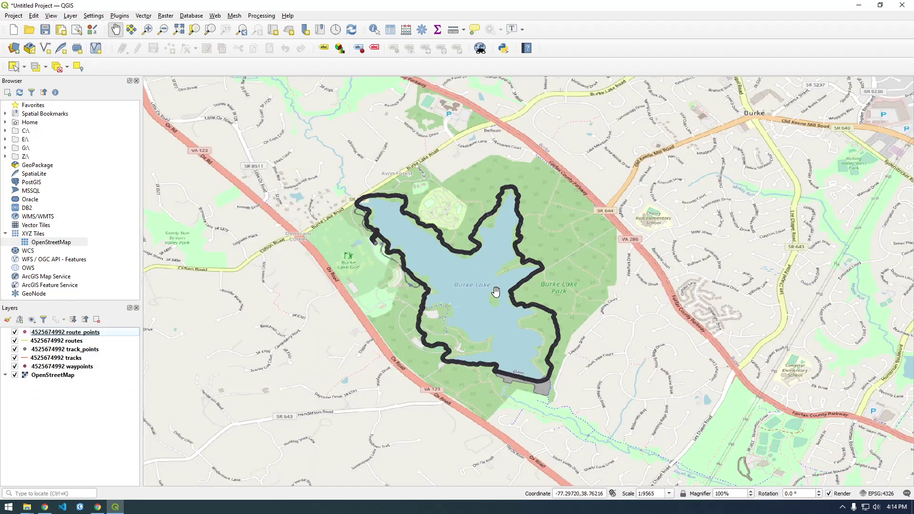
scroll(469, 283, up, 1)
drag(475, 301, 453, 267)
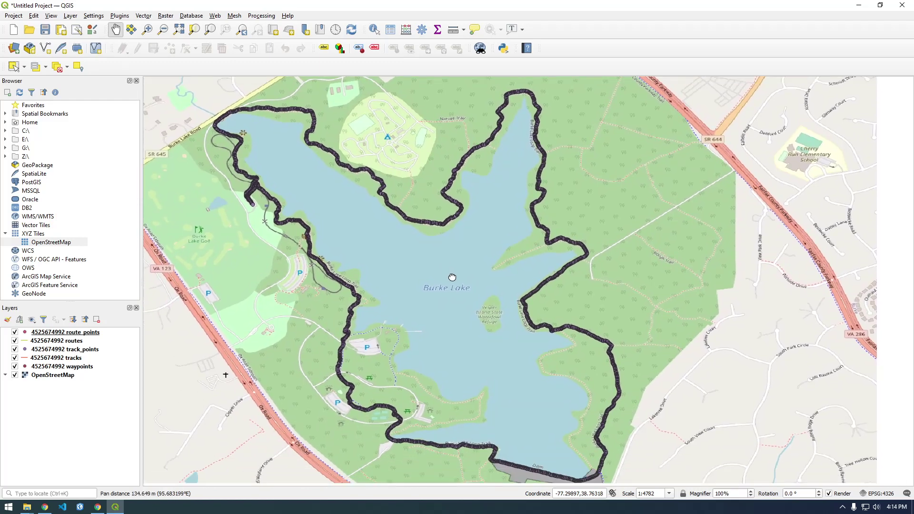
scroll(457, 271, down, 1)
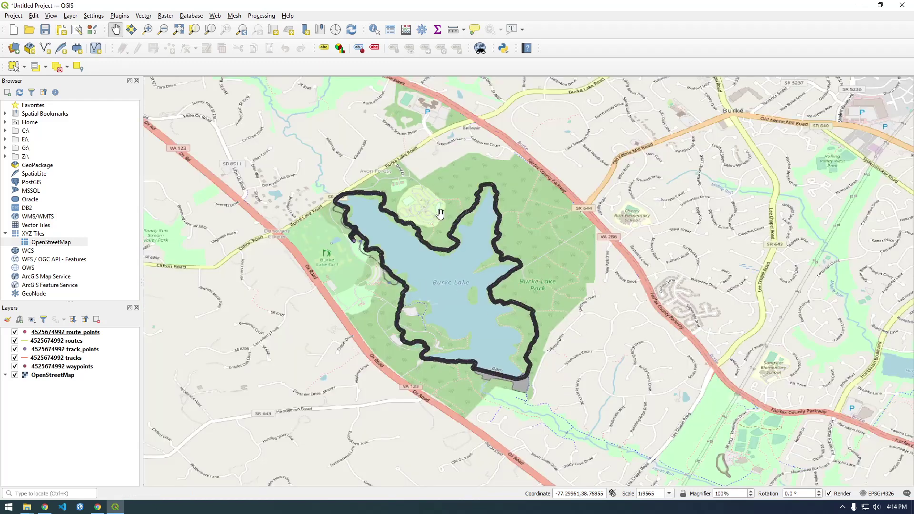
drag(453, 277, 416, 314)
scroll(404, 341, up, 1)
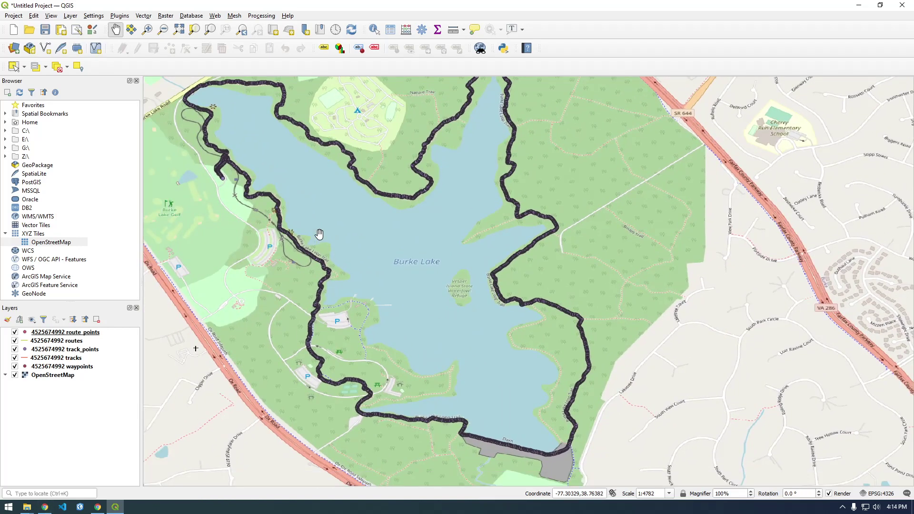
click(287, 15)
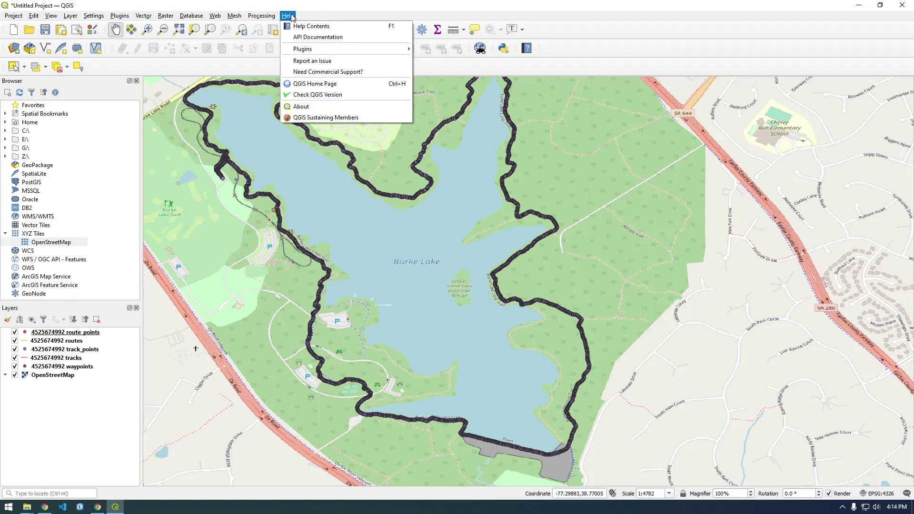
click(287, 21)
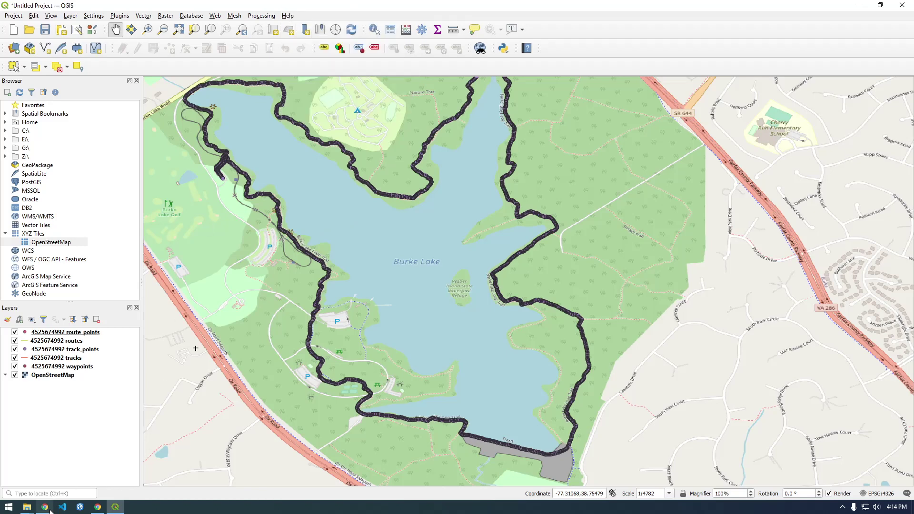
Search 'convert gpx to kmz' in a new Chrome tab and open the MyGeodata converter result.
mouse_move(103, 511)
click(98, 464)
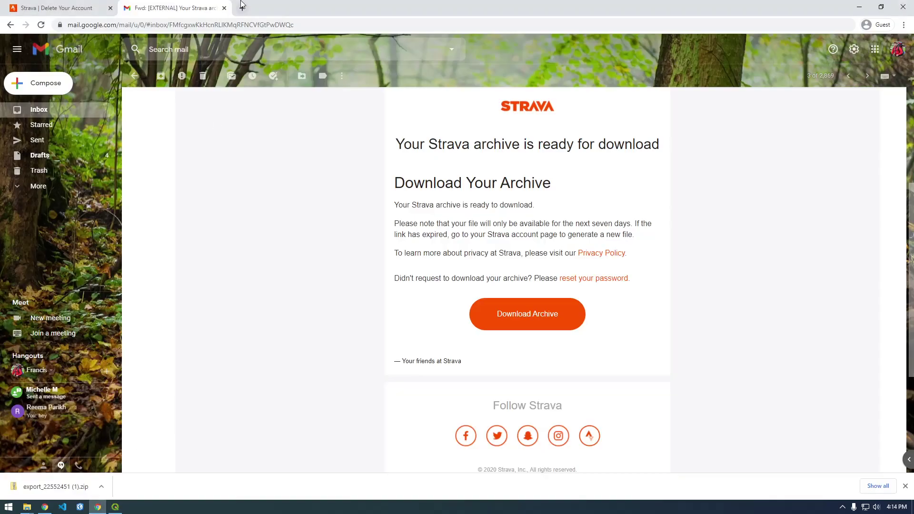
click(243, 8)
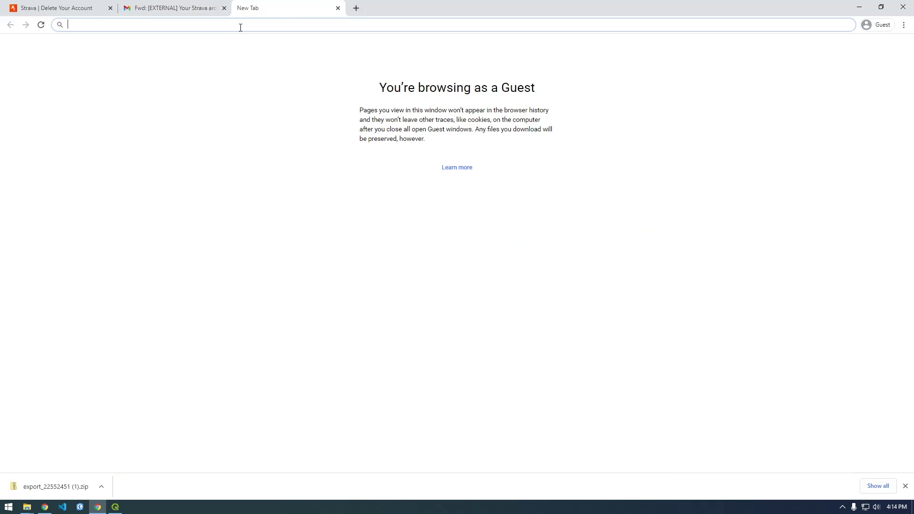
text(convert )
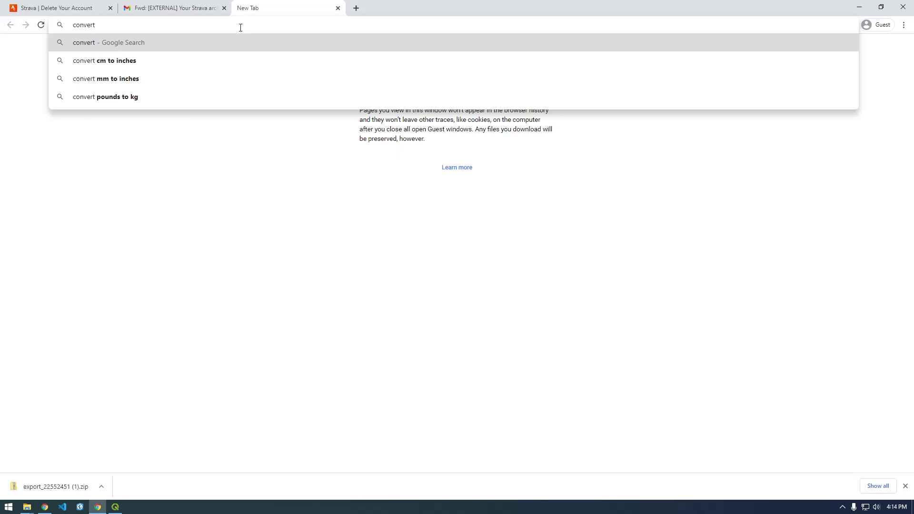
text(gpx to k)
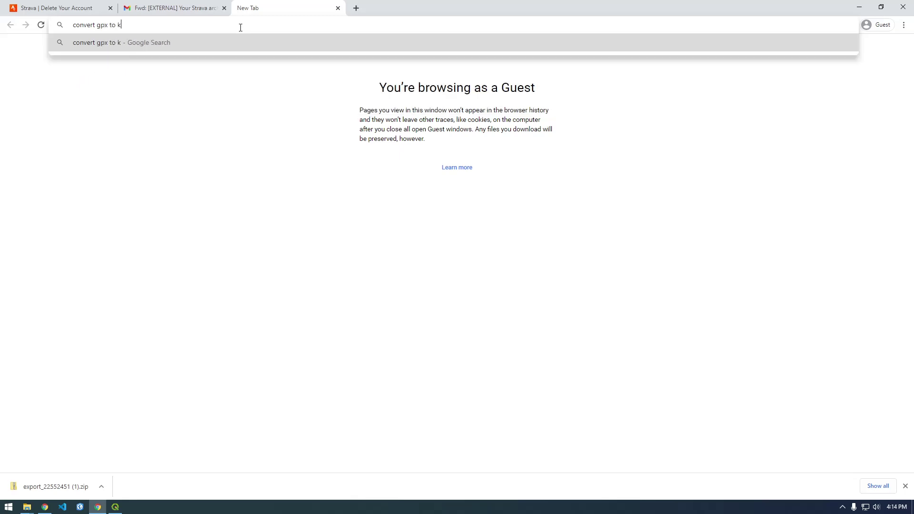
text(mz)
key(Return)
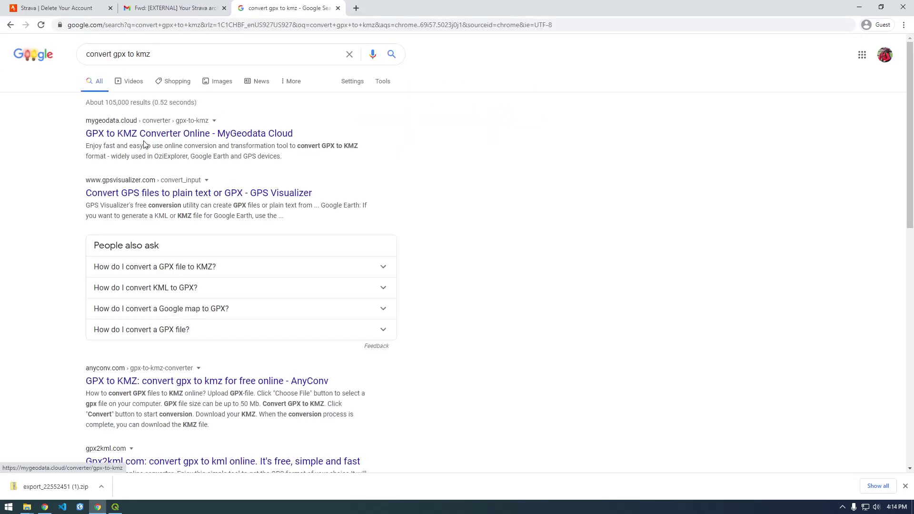
click(145, 135)
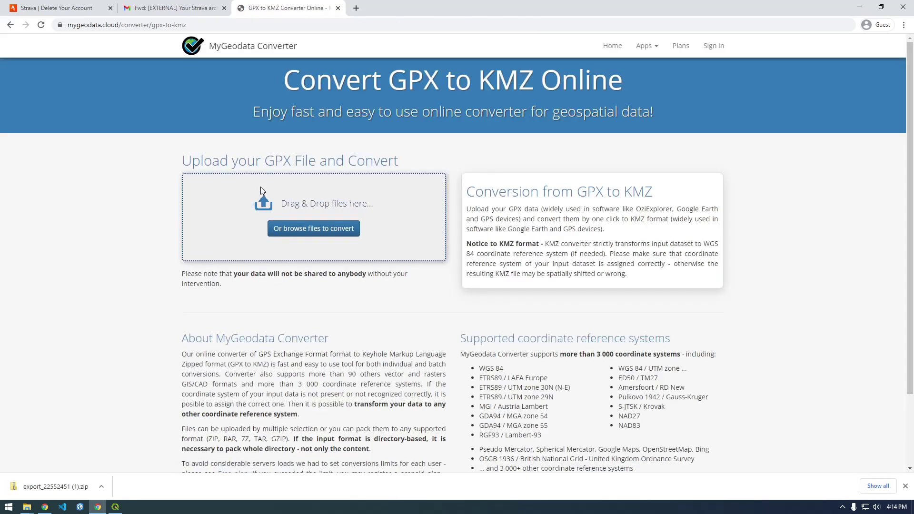
Upload 4525674992.gpx to MyGeodata by dragging it from File Explorer onto the upload box.
click(27, 506)
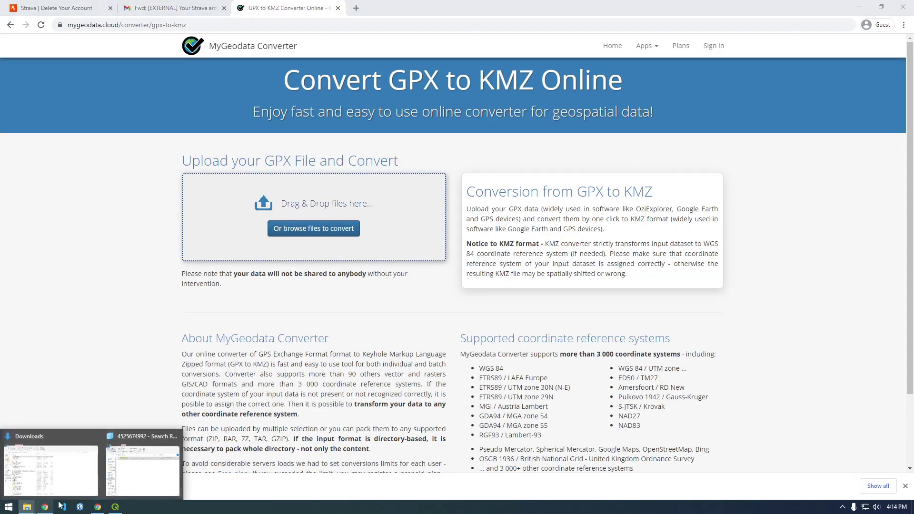
click(143, 469)
drag(568, 165, 291, 204)
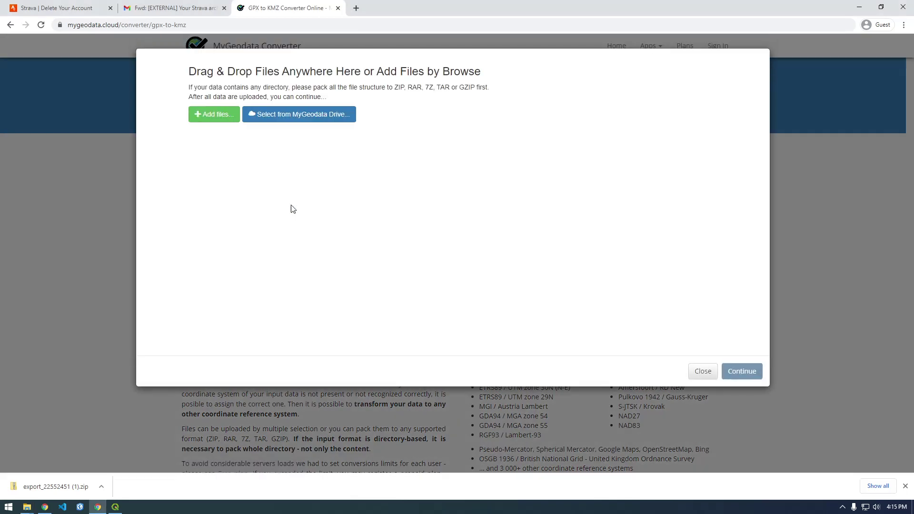
click(220, 117)
mouse_move(27, 507)
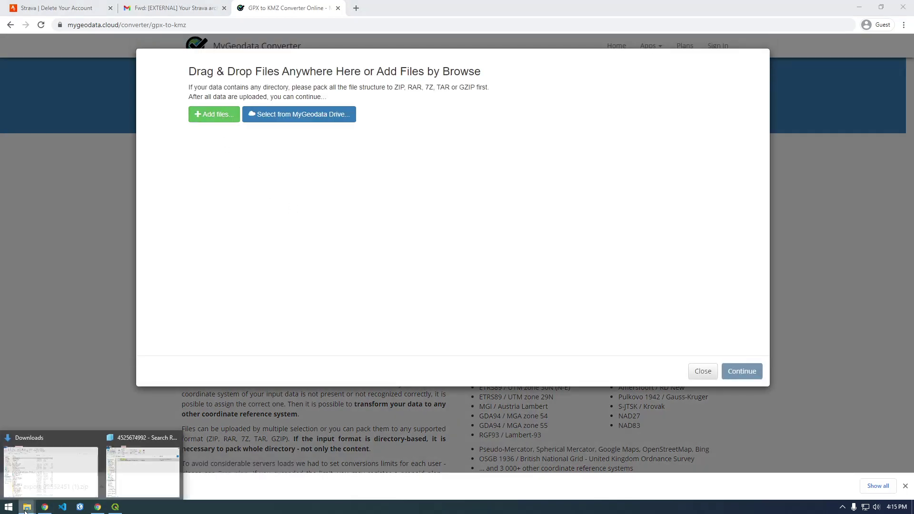
click(143, 464)
drag(542, 168, 284, 165)
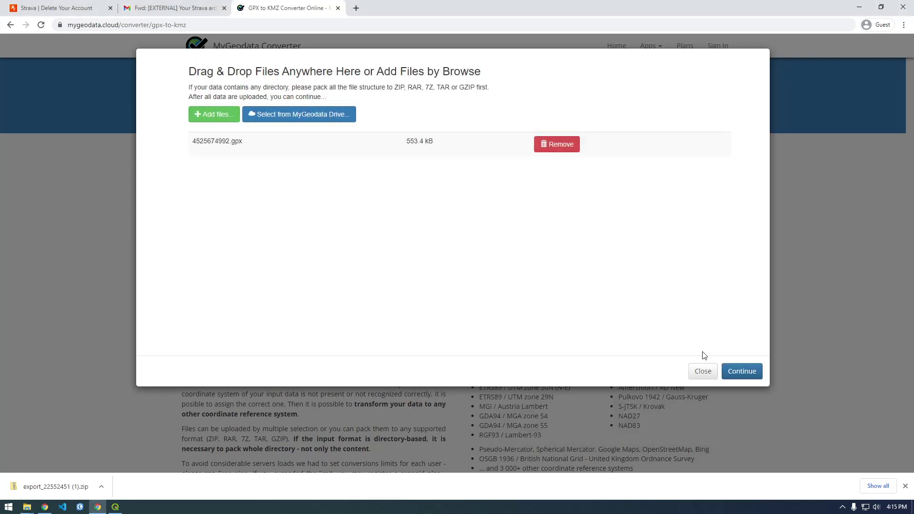
Convert the GPX layers to KMZ and download the result as mygeodata.zip.
click(741, 371)
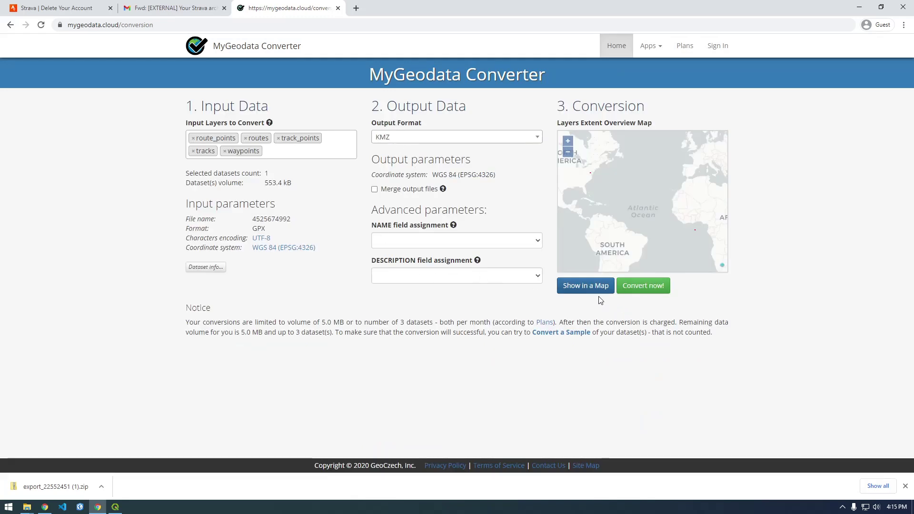
click(642, 287)
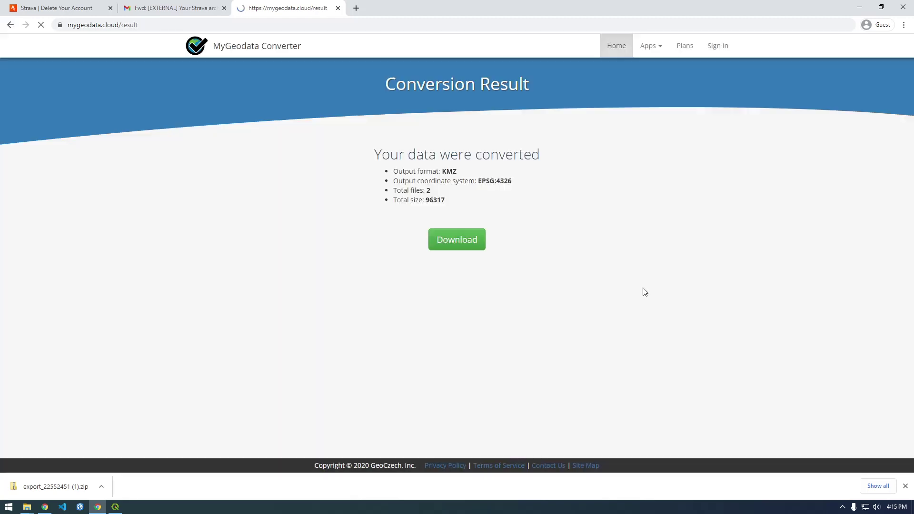
click(456, 245)
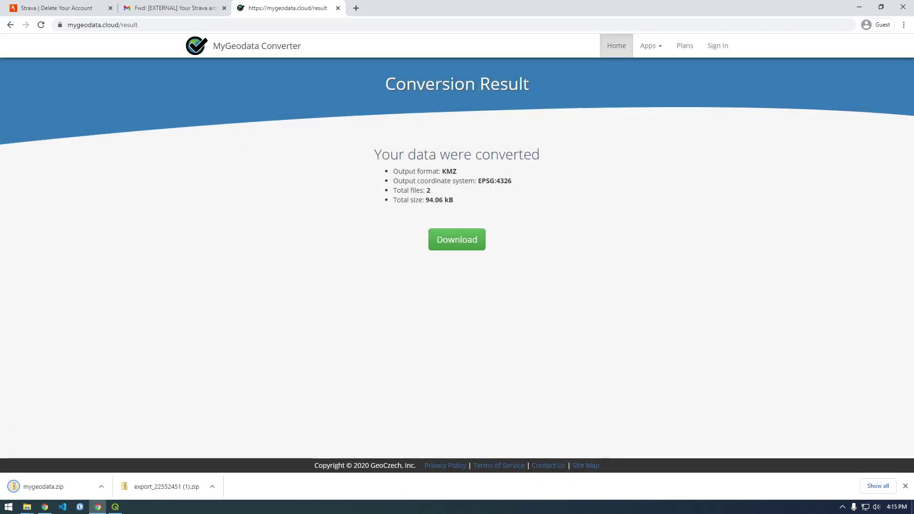
click(102, 486)
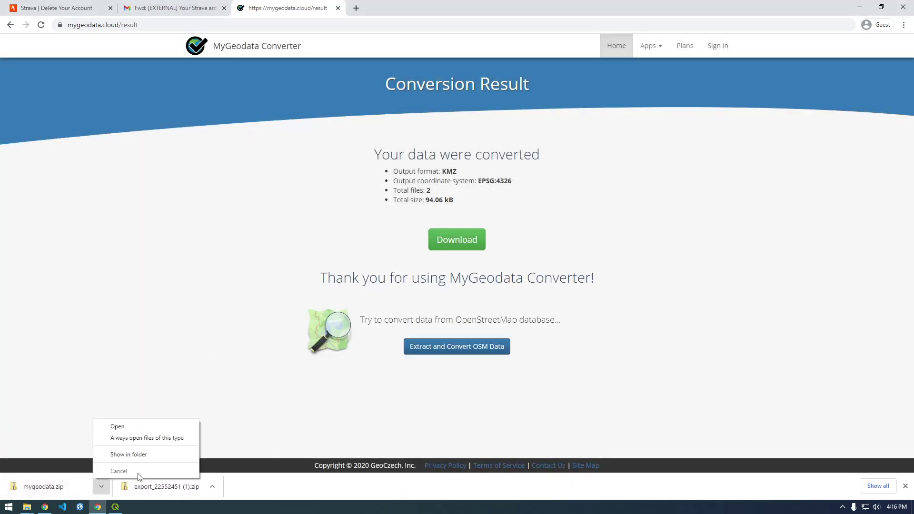
Extract mygeodata.zip into a mygeodata folder, locate 4525674992.kmz, and return to the MyGeodata result page.
click(136, 455)
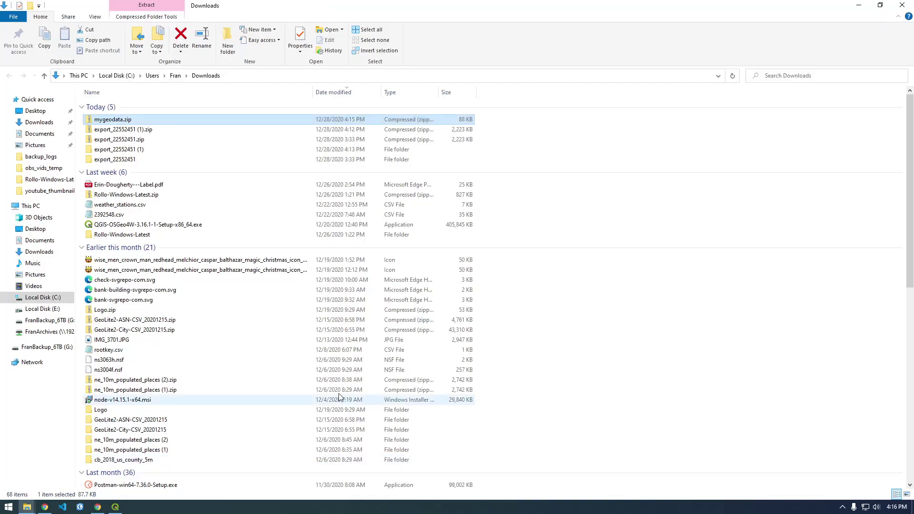
right_click(126, 122)
click(162, 156)
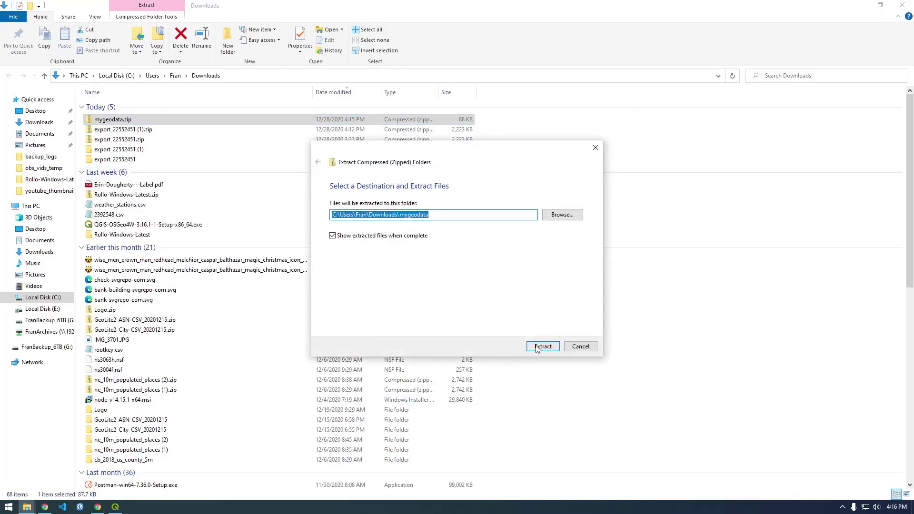
click(541, 346)
click(548, 186)
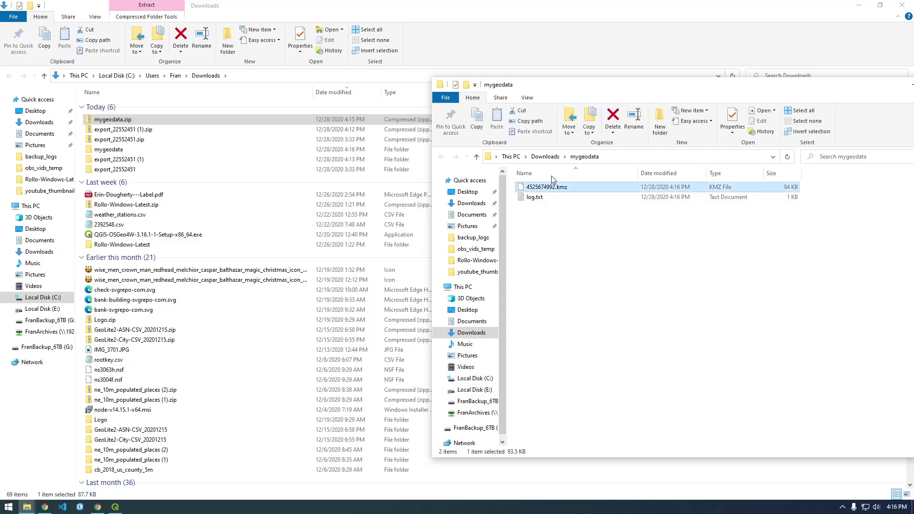
drag(550, 87, 286, 87)
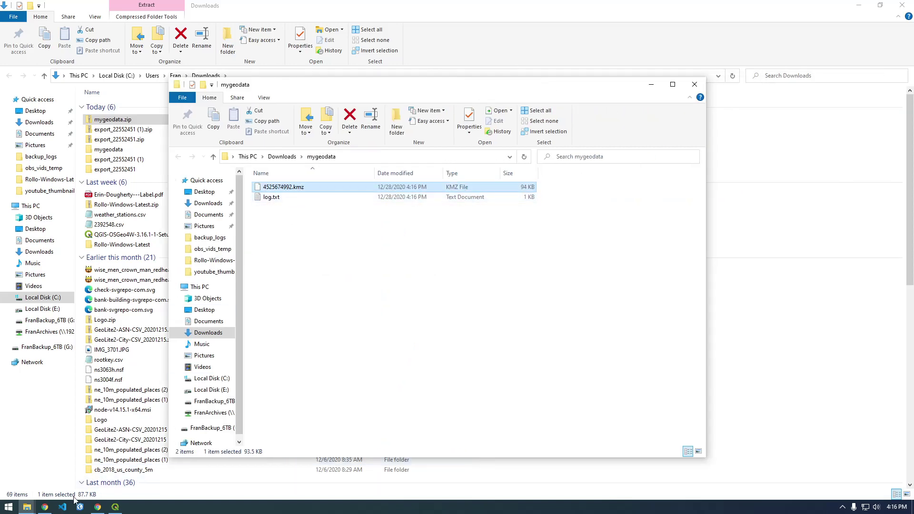
click(97, 507)
Search 'google earth' from the address bar and launch Google Earth on the web.
click(288, 26)
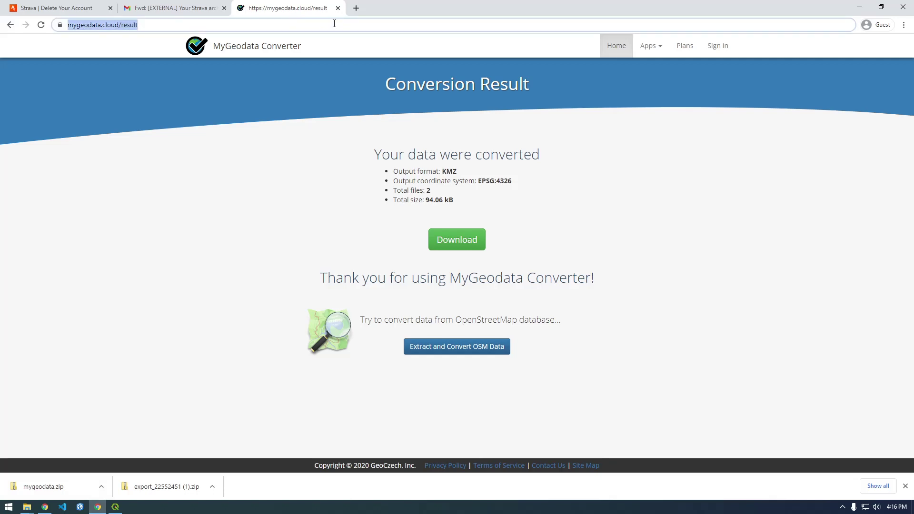
text(google earth)
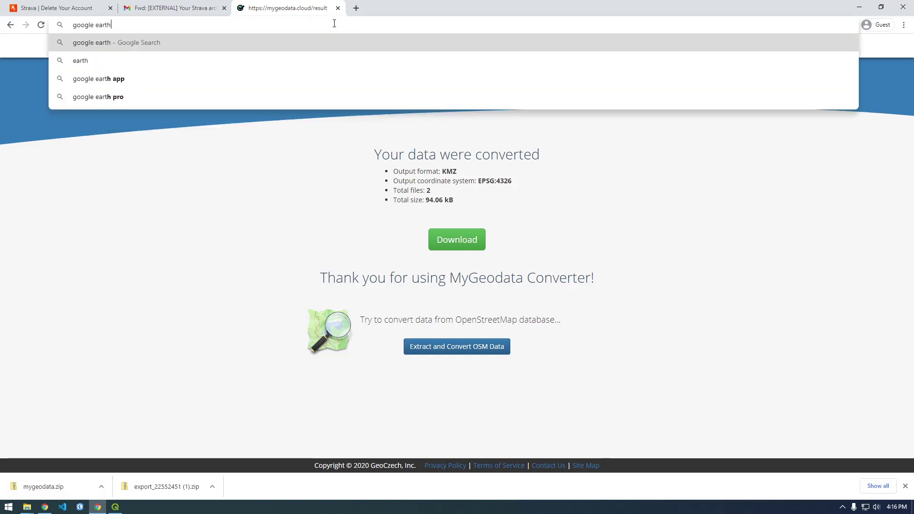
key(Return)
click(131, 169)
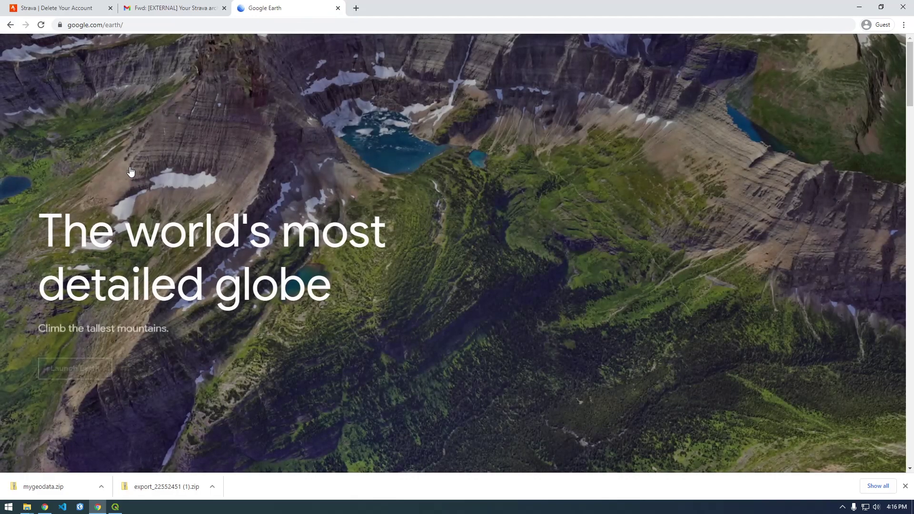
click(91, 370)
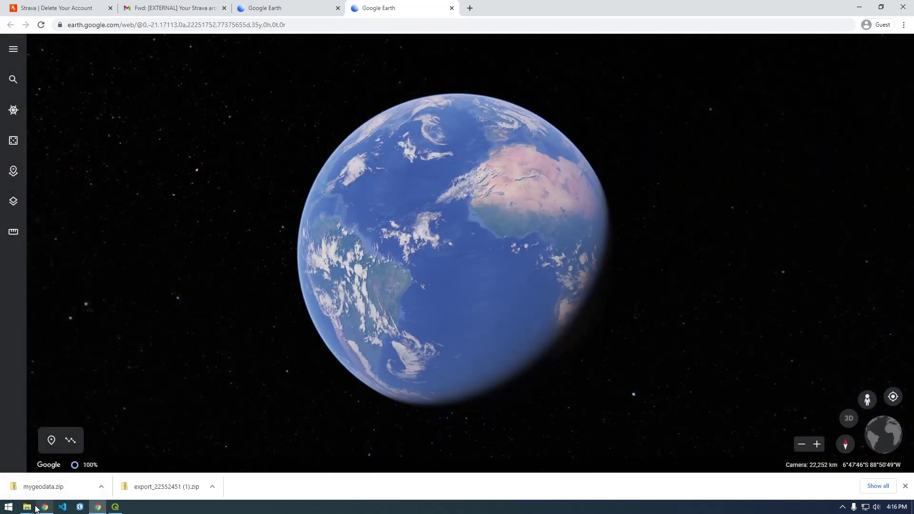
Move the mygeodata folder window aside and drag 4525674992.kmz onto the globe.
mouse_move(34, 508)
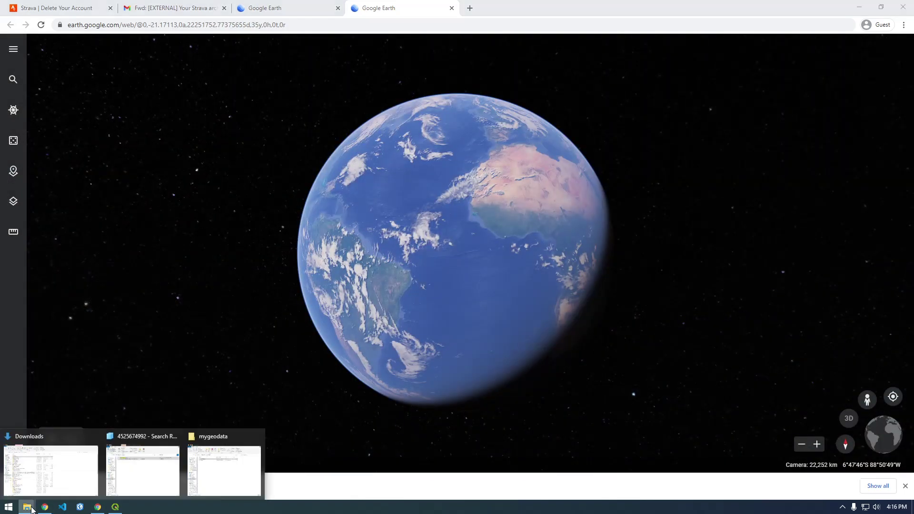
click(220, 462)
drag(300, 94, 880, 83)
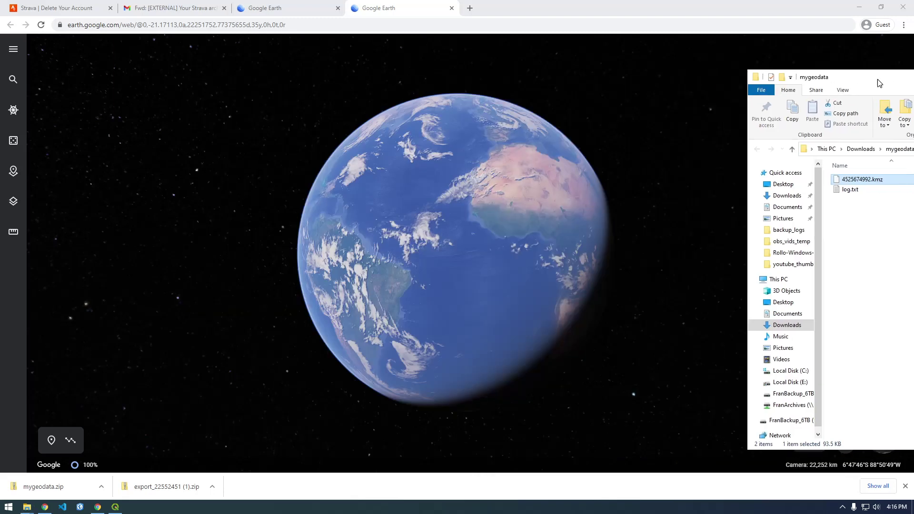
drag(840, 182, 512, 208)
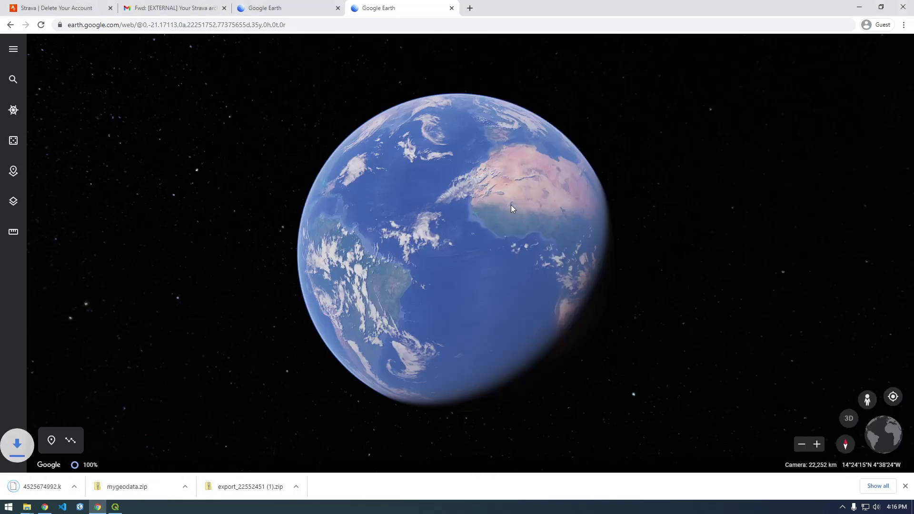
Import 4525674992.kmz from Downloads through Projects > Open > Import KML file from computer.
click(15, 51)
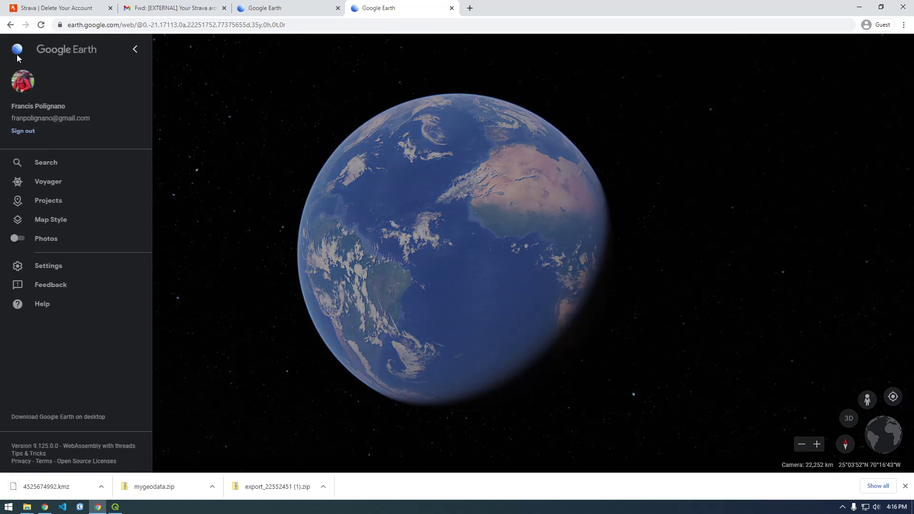
click(67, 207)
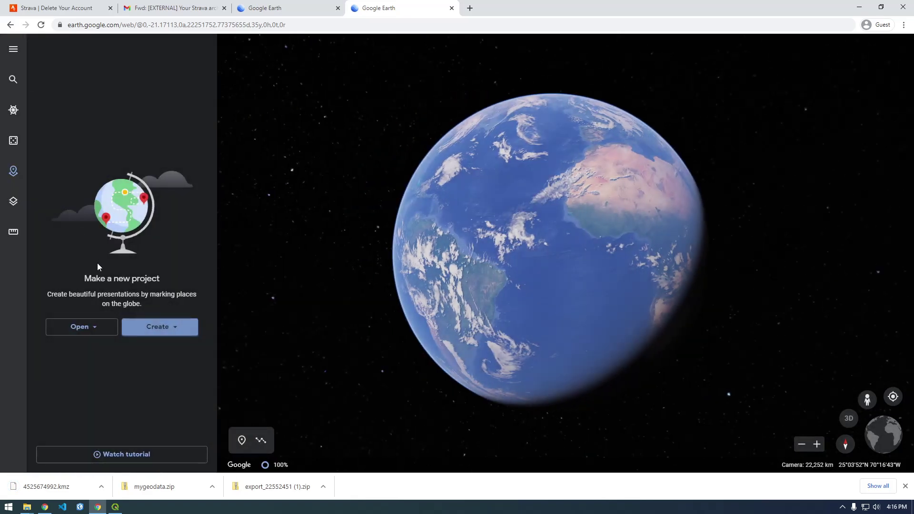
click(96, 327)
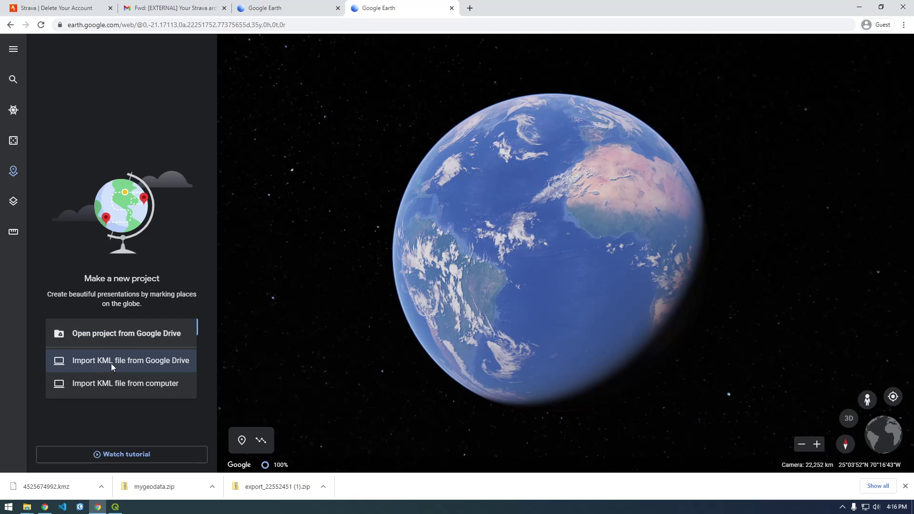
click(130, 385)
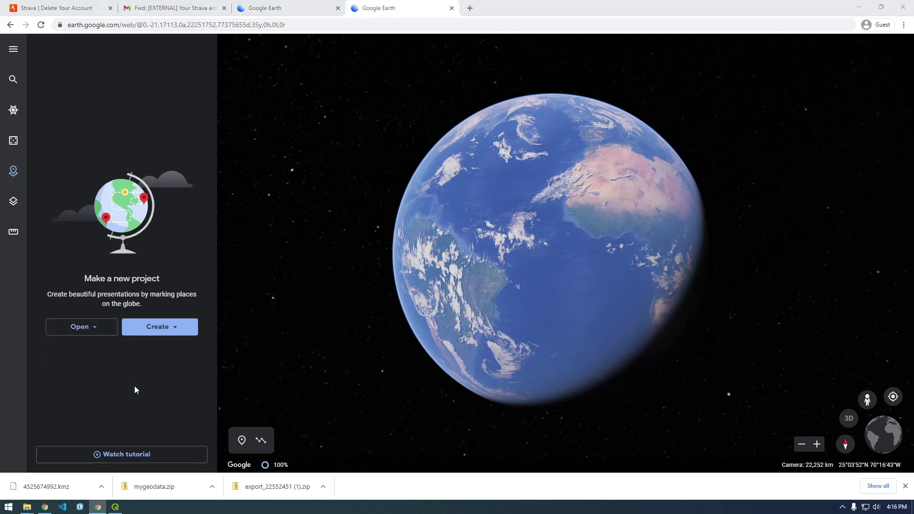
click(50, 86)
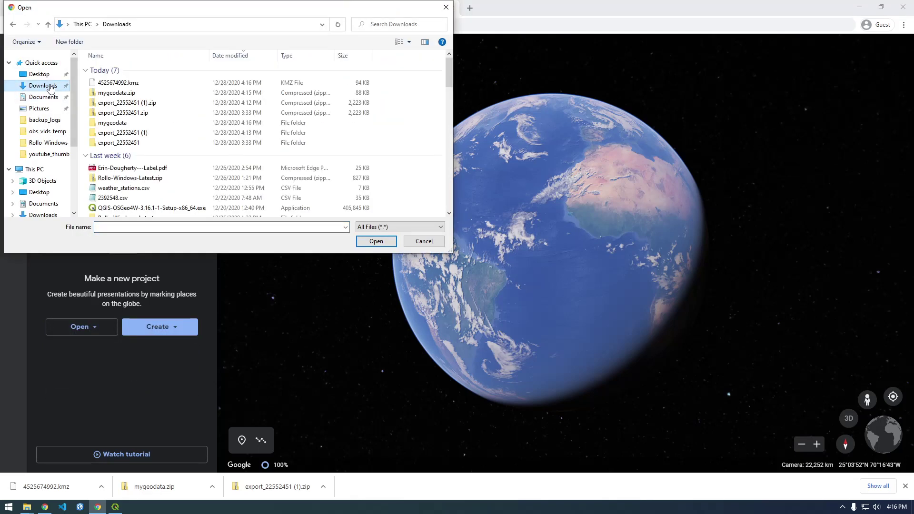
click(109, 85)
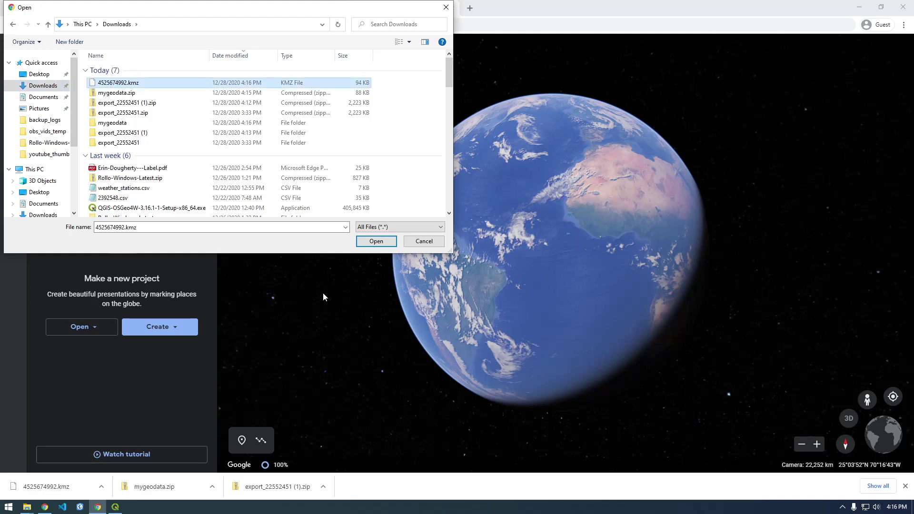
click(376, 241)
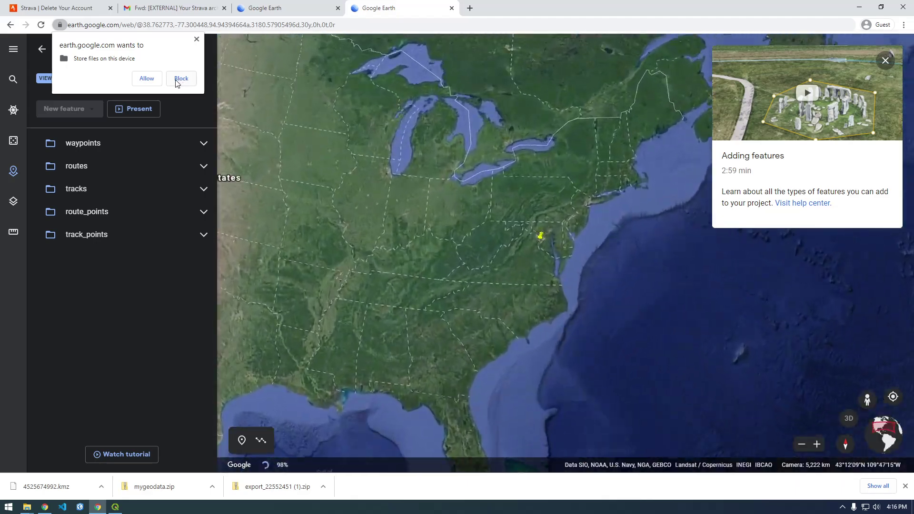
Block the site's local file storage request and centre the map on the Burke Lake track.
click(177, 81)
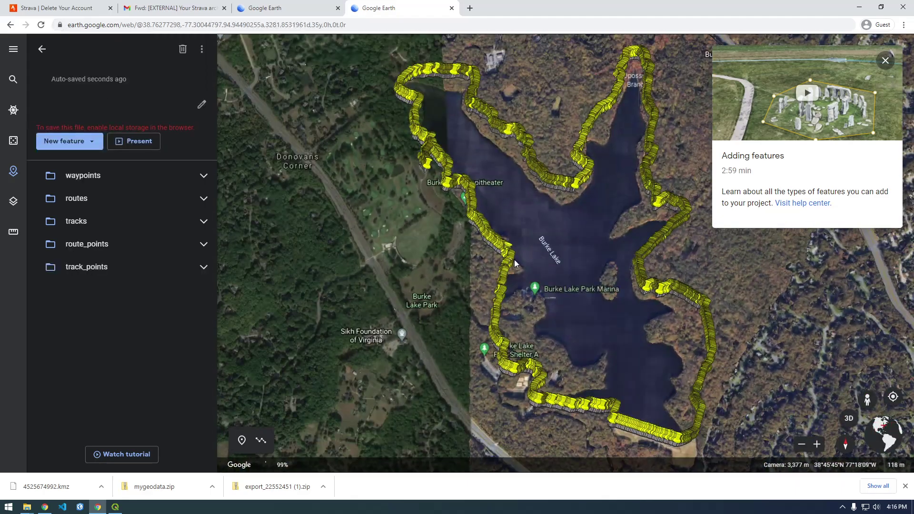
drag(574, 259, 478, 279)
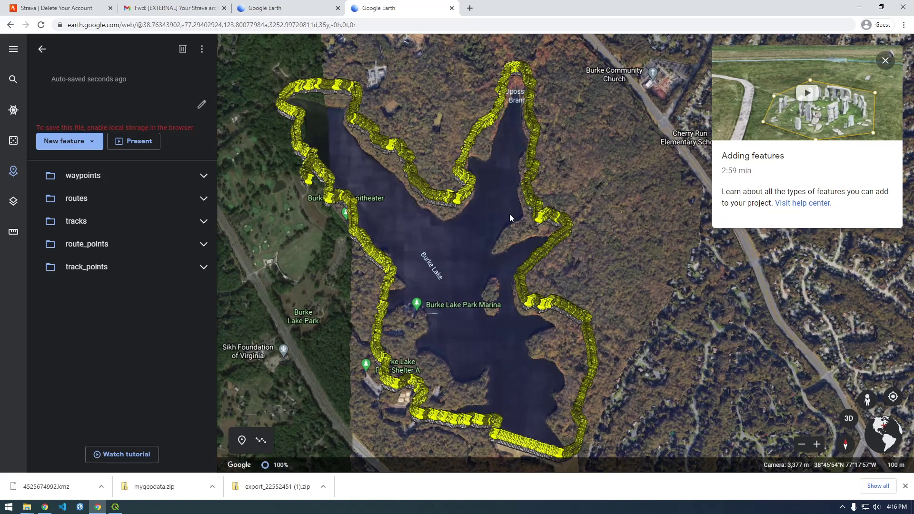
scroll(459, 204, up, 10)
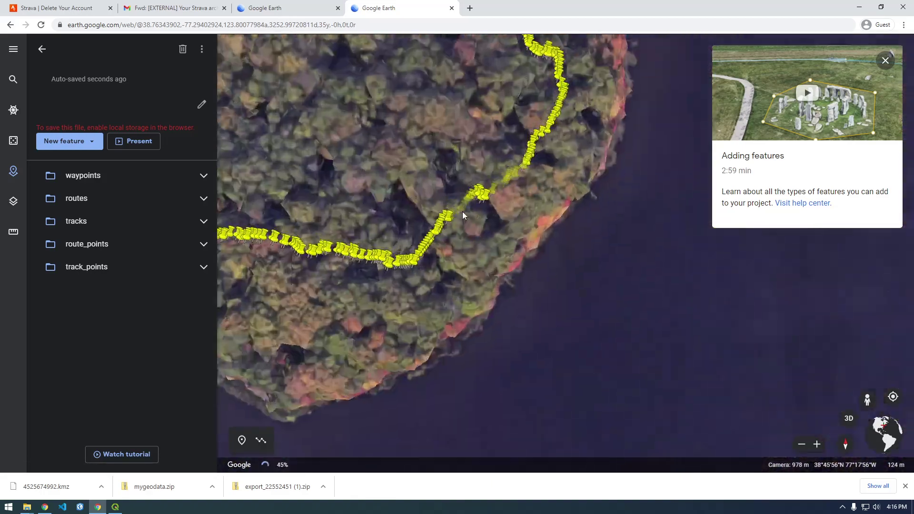
scroll(465, 203, down, 3)
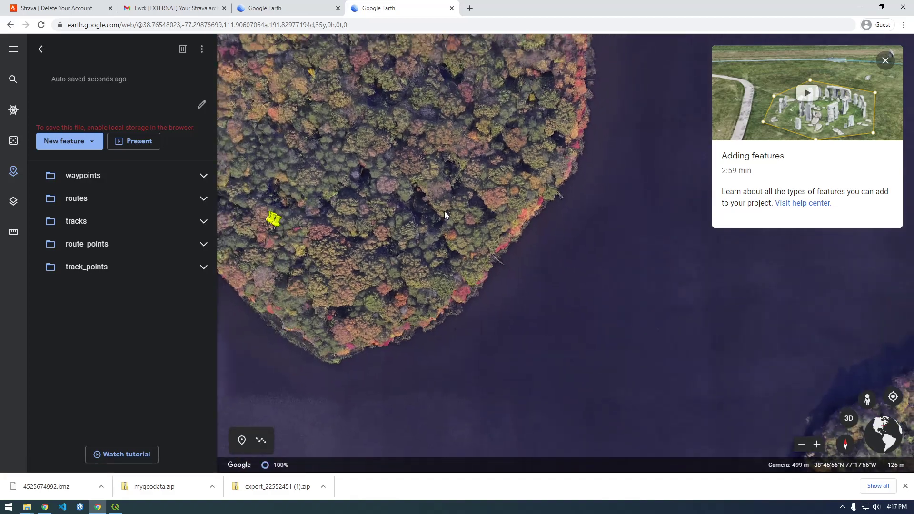
Show a yellow track point's details (elevation 97.5, 2020/12/13), zoom out, and expand waypoints.
click(275, 221)
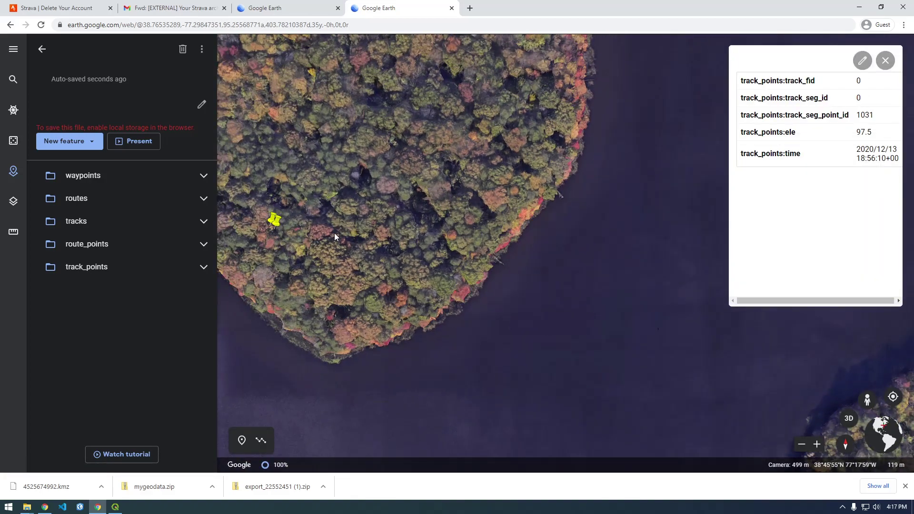
scroll(334, 233, down, 2)
scroll(334, 233, down, 3)
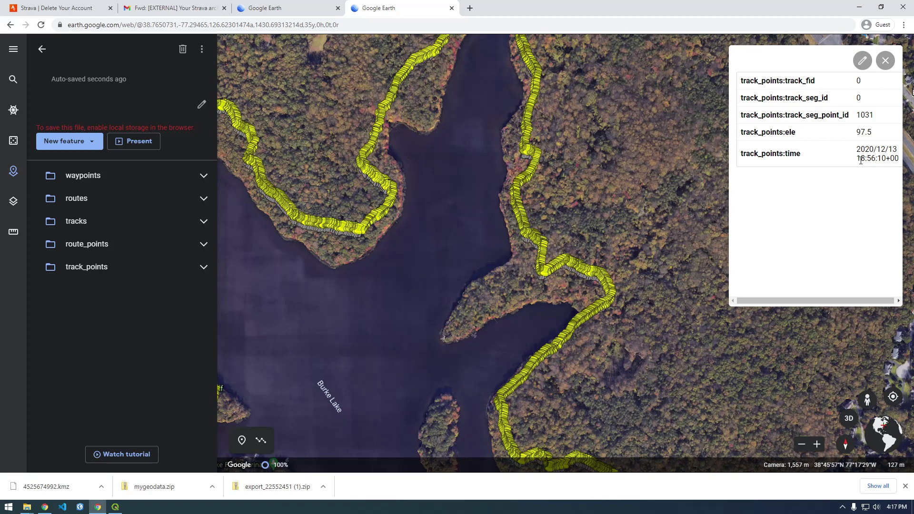
scroll(510, 236, down, 5)
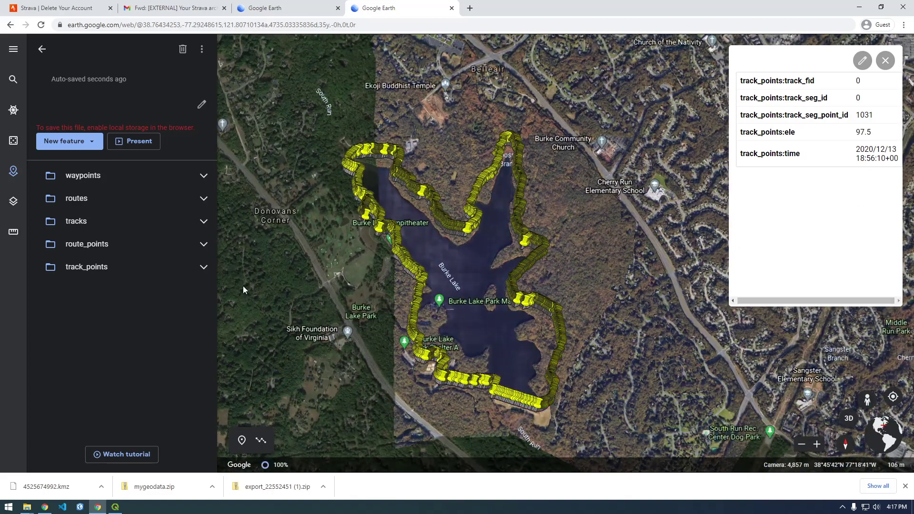
click(204, 184)
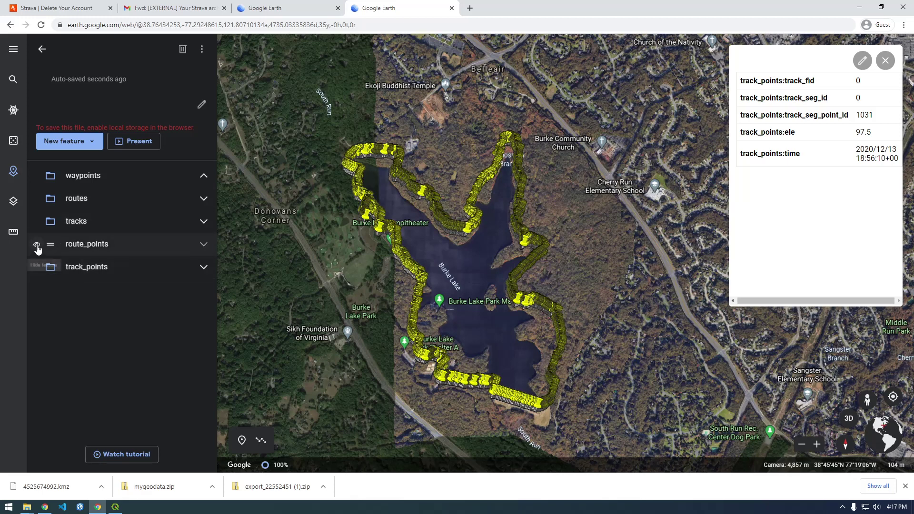
Hide the route_points, tracks and routes layers, toggling track_points off and back on.
click(37, 245)
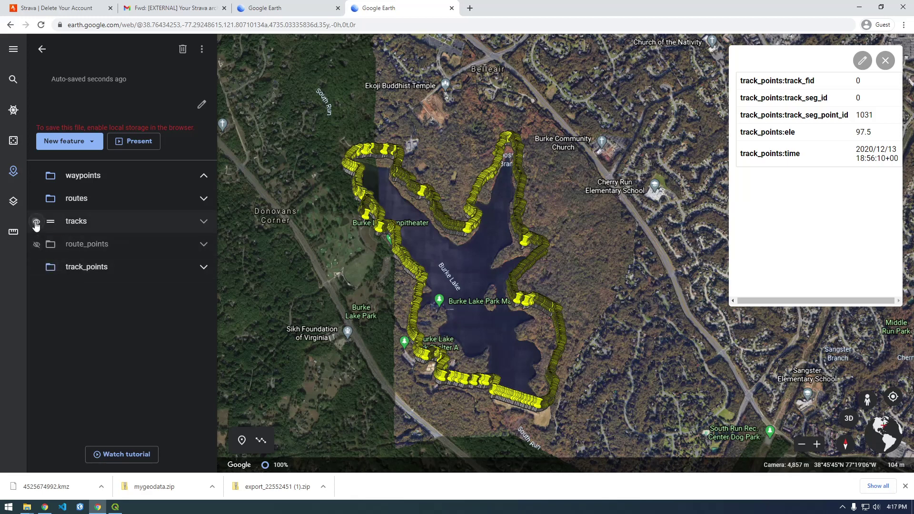
click(37, 221)
click(37, 199)
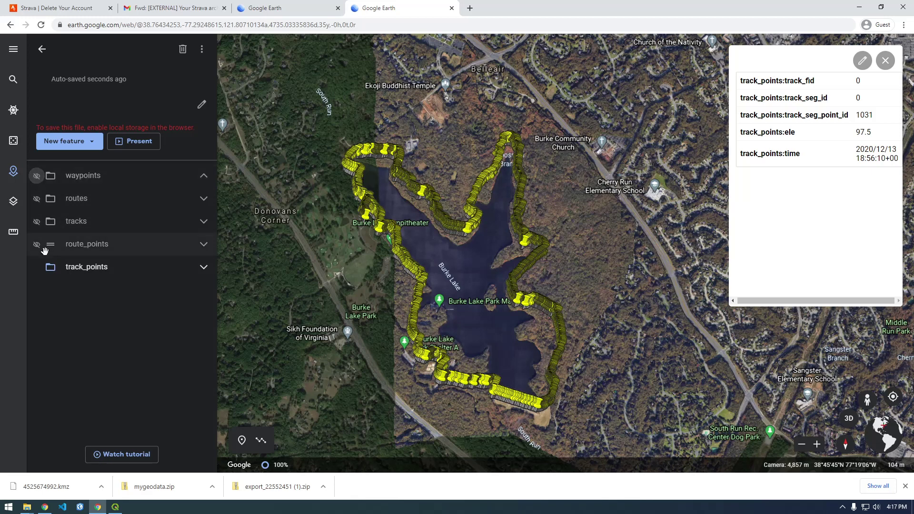
click(37, 267)
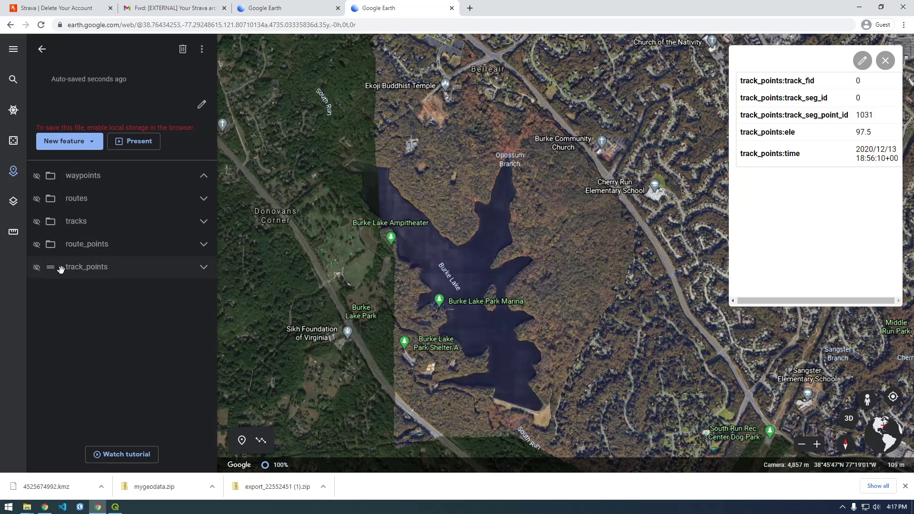
click(36, 267)
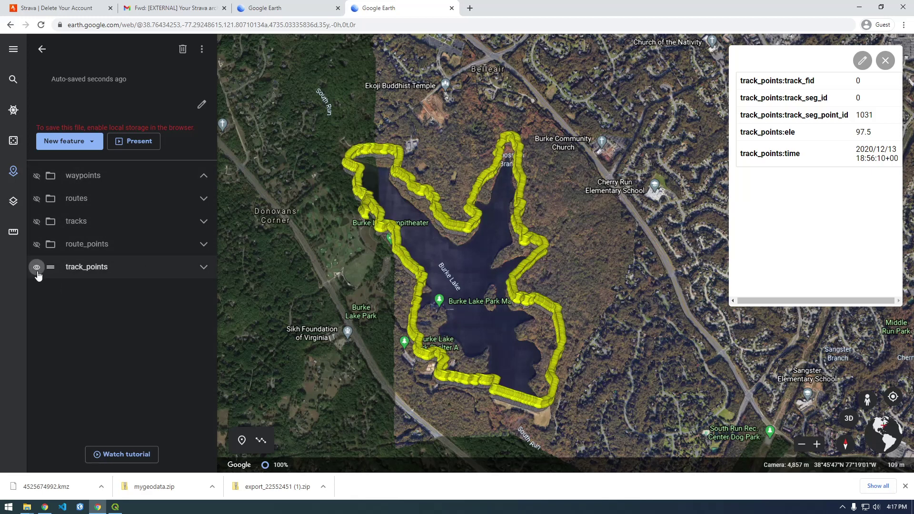
Inspect three more track points, then hide track_points and recentre the map on Burke Lake.
click(415, 187)
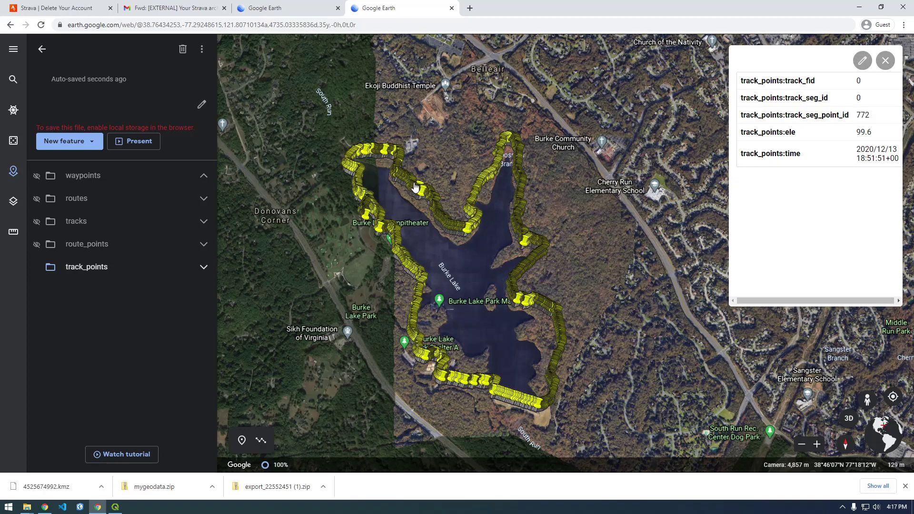
click(431, 202)
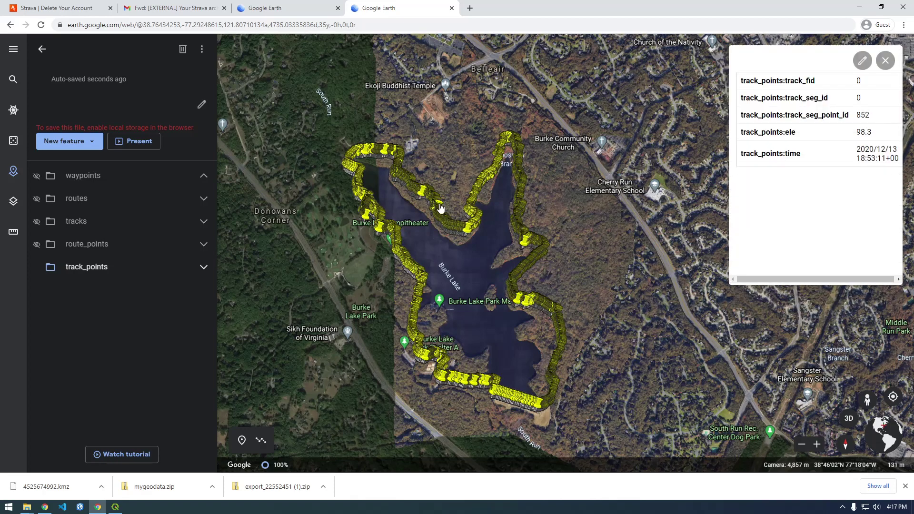
click(449, 220)
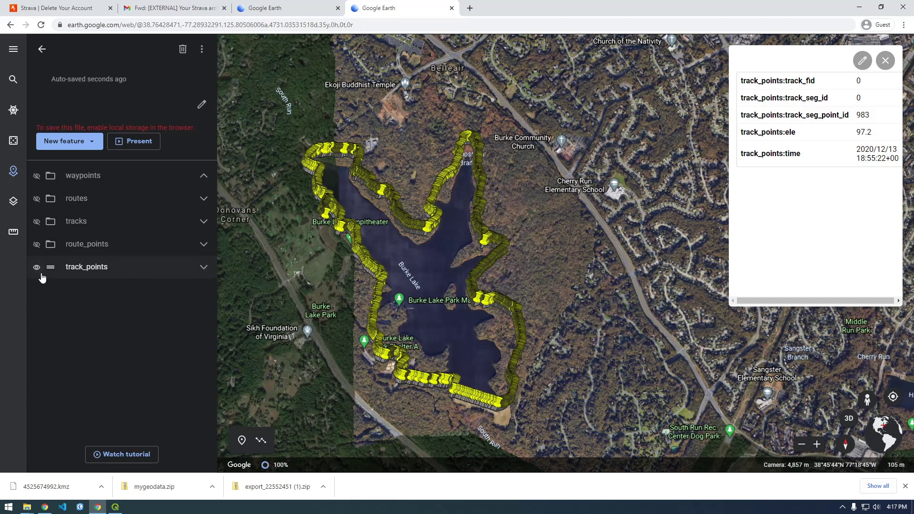
click(37, 268)
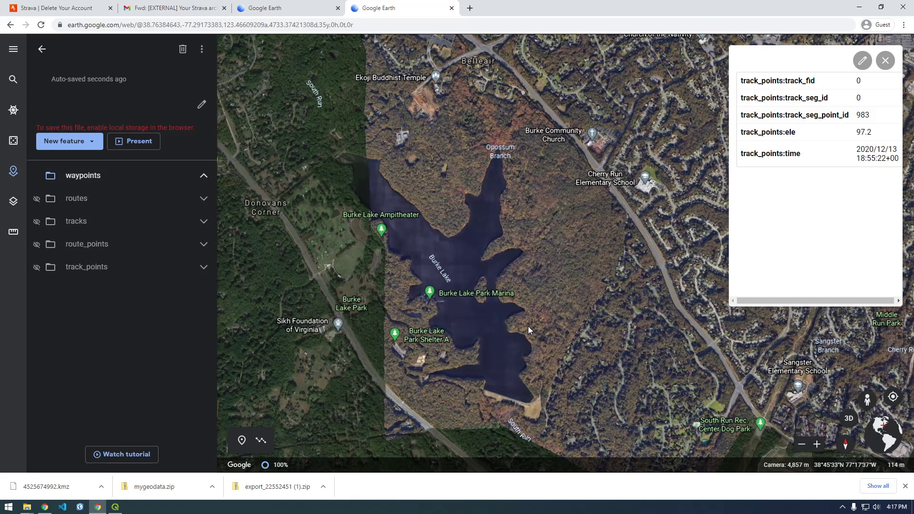
drag(527, 327, 479, 339)
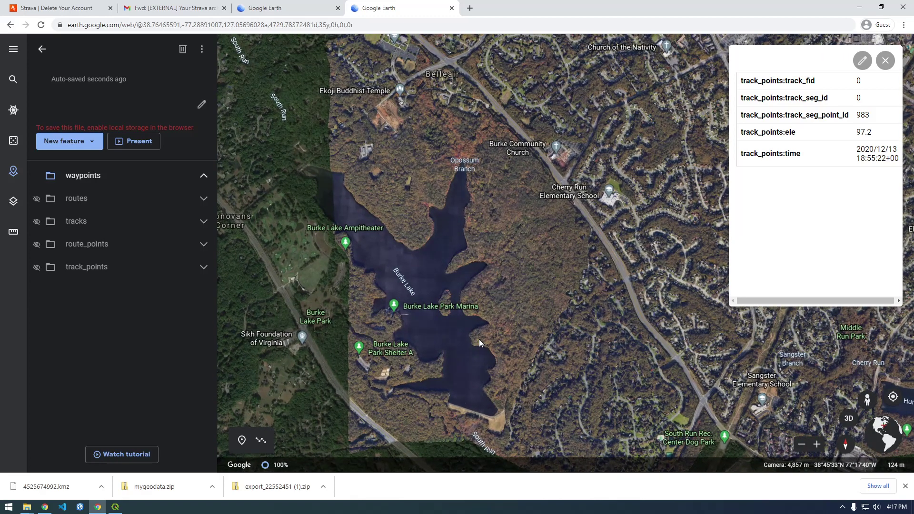